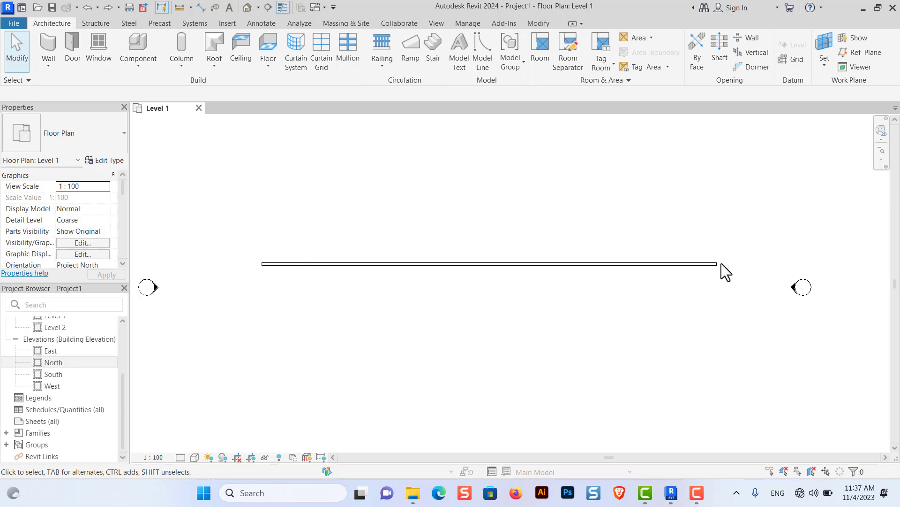
# Open the South elevation view of the wall.
pyautogui.moveTo(604, 244); pyautogui.dragTo(570, 300)
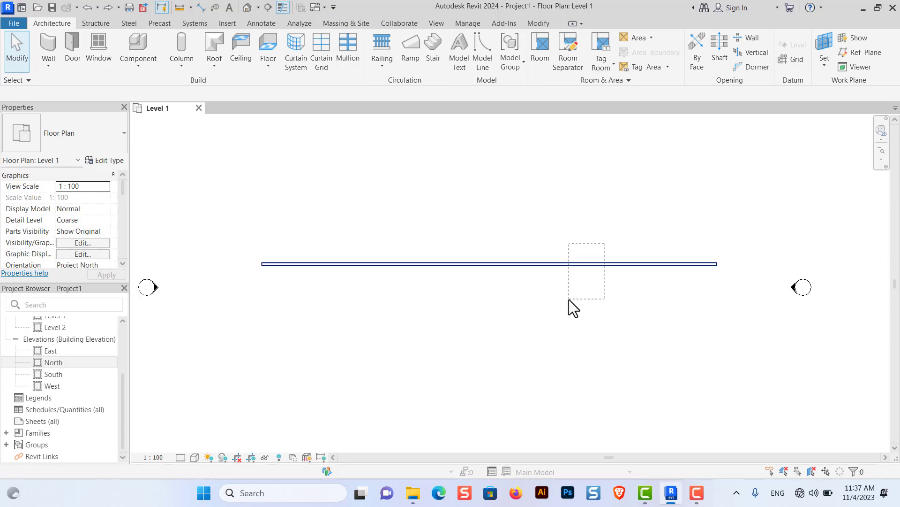
pyautogui.click(544, 354)
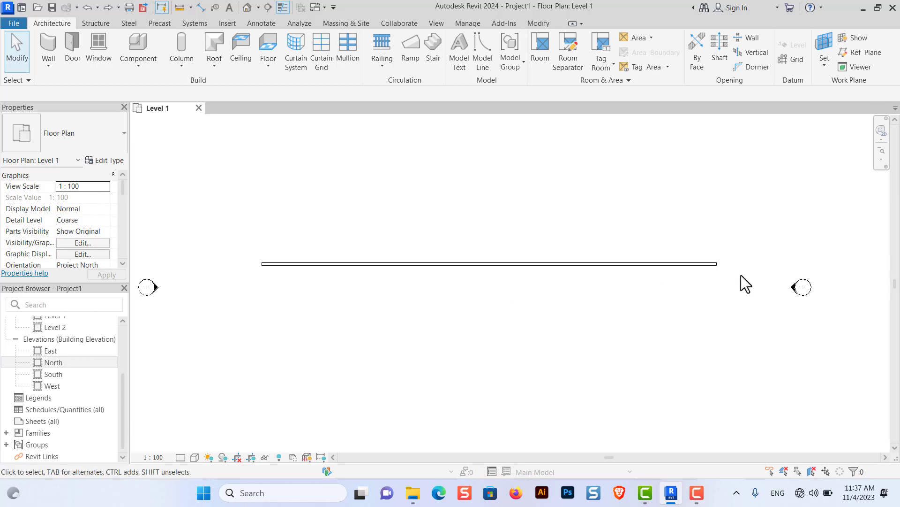
pyautogui.doubleClick(58, 376)
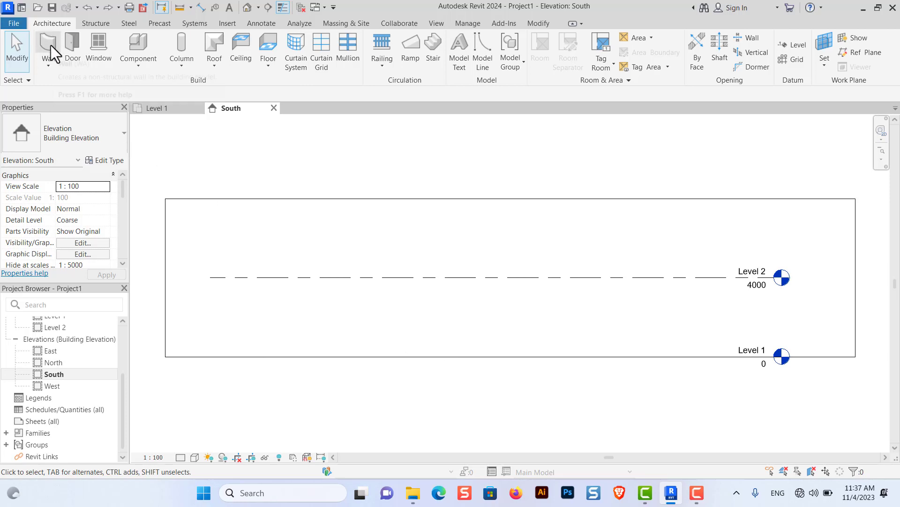
# Place a horizontal Wall: Reveal along the full wall length near its top.
pyautogui.click(49, 66)
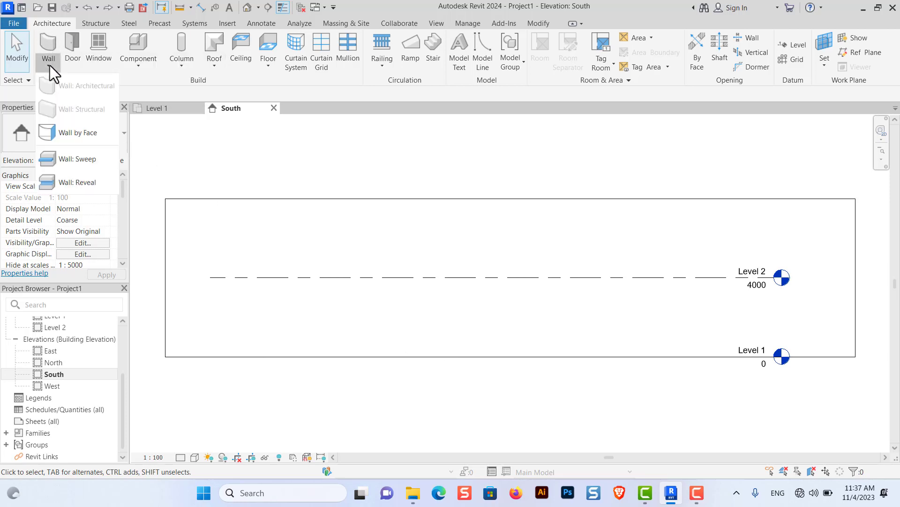
pyautogui.click(77, 182)
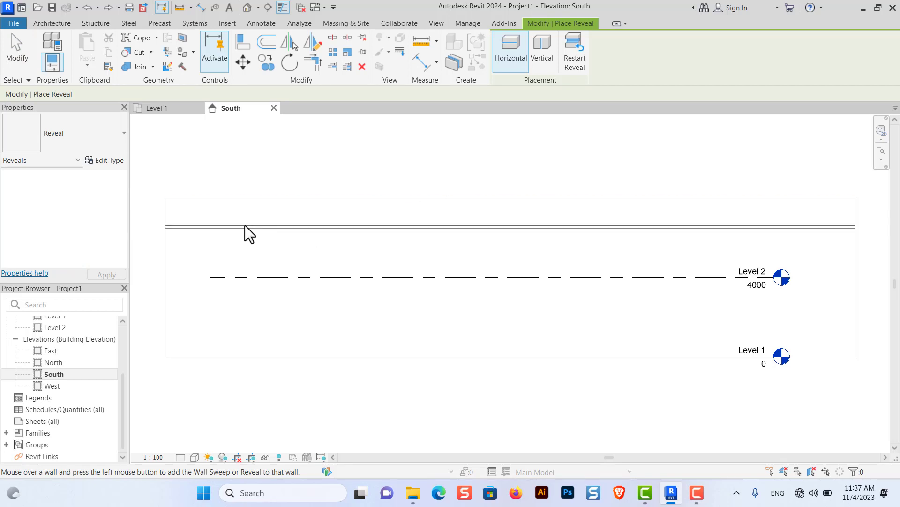
pyautogui.scroll(-1, 220, 202)
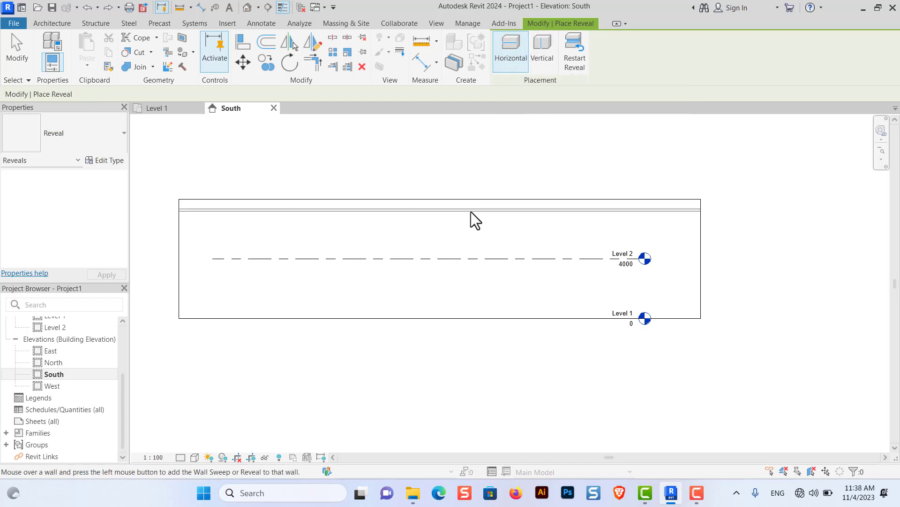
pyautogui.click(470, 212)
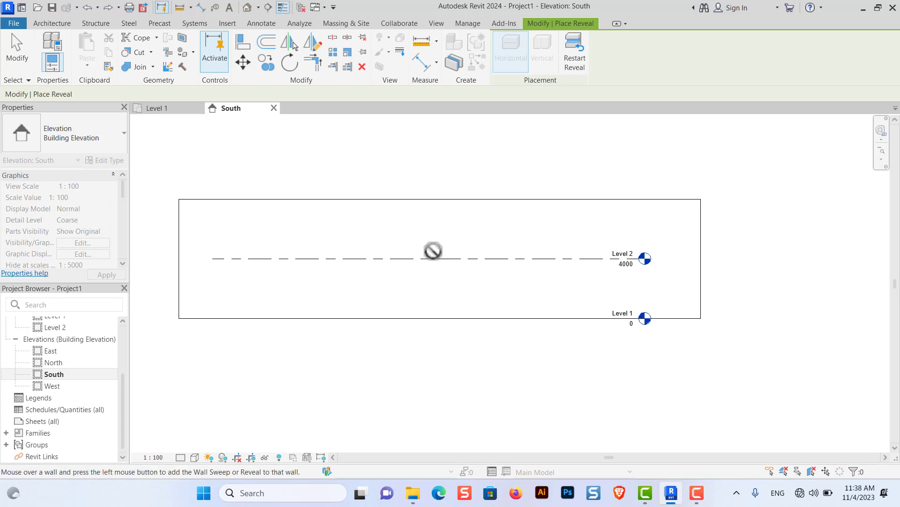
pyautogui.press('Escape')
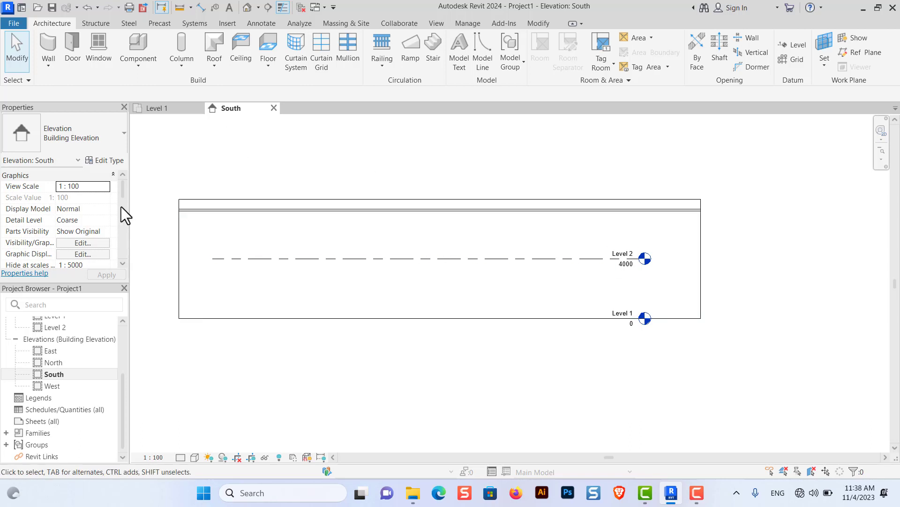
# Place a Vertical Wall: Reveal spanning the full wall height near its left end.
pyautogui.click(49, 66)
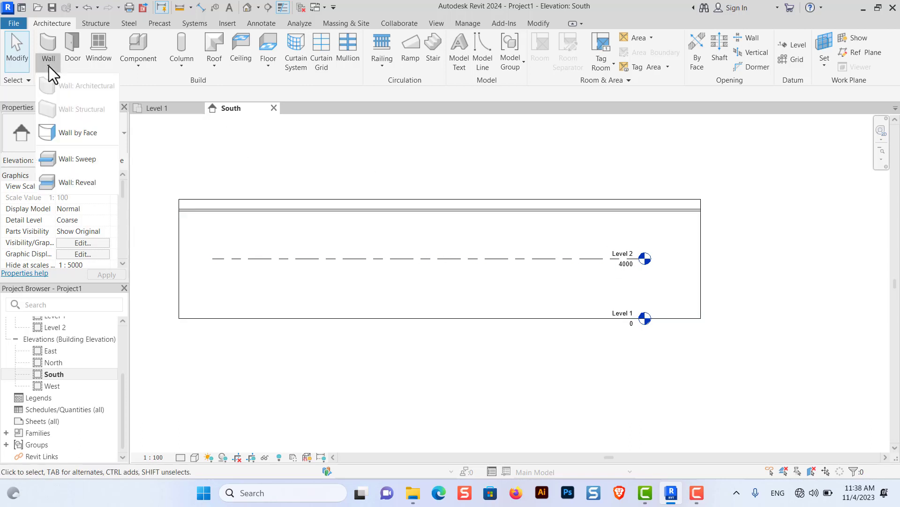
pyautogui.click(80, 183)
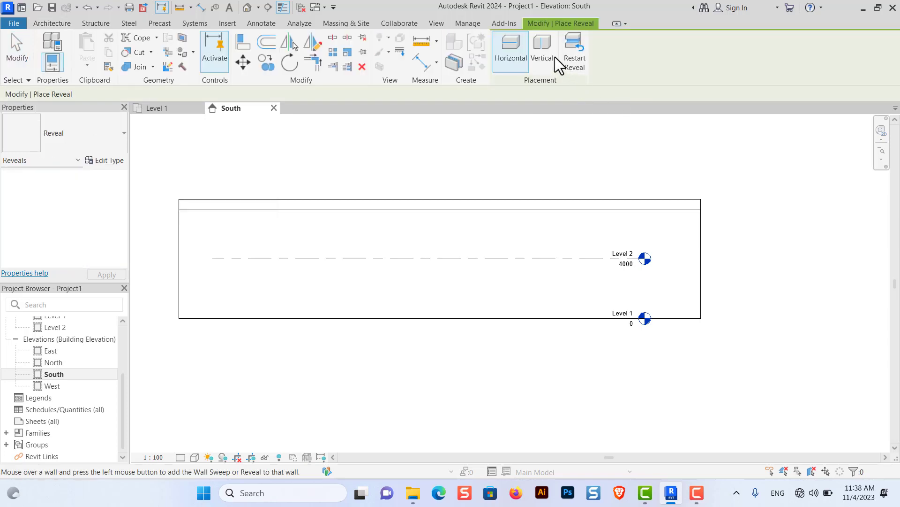
pyautogui.click(544, 51)
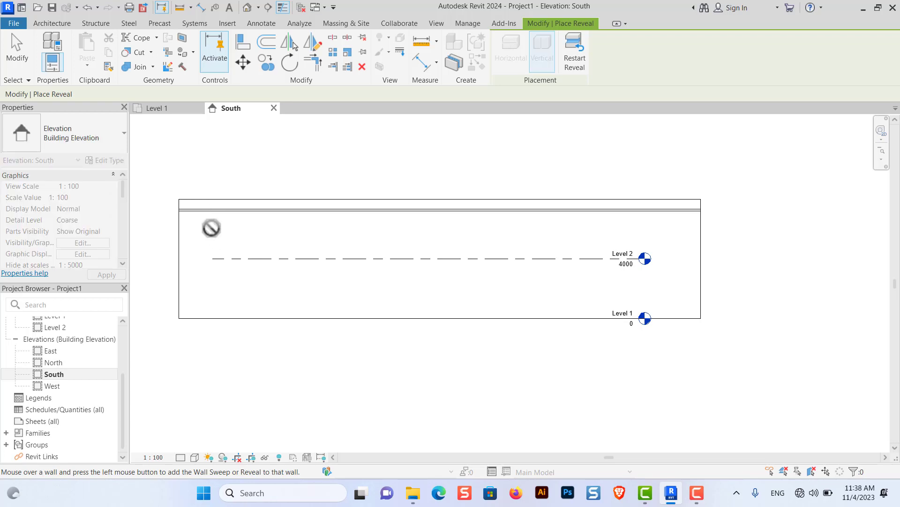
pyautogui.press('Escape')
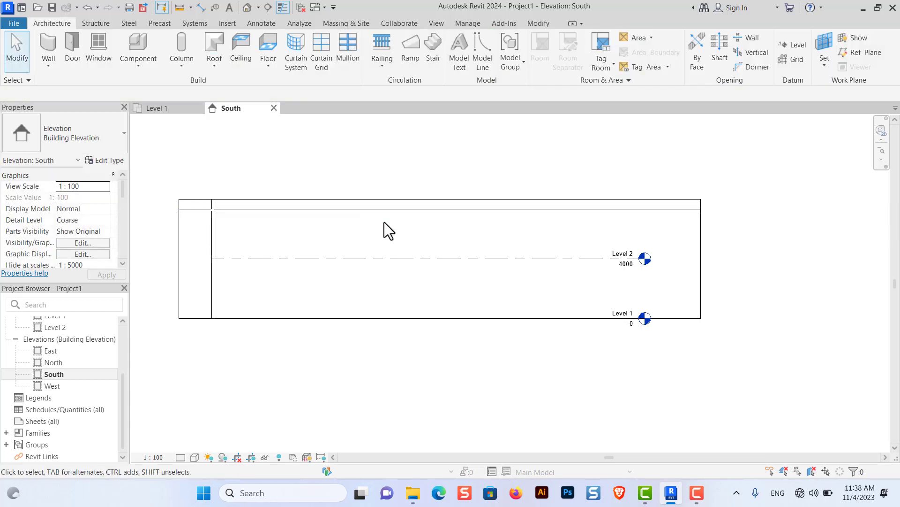
pyautogui.scroll(3, 198, 217)
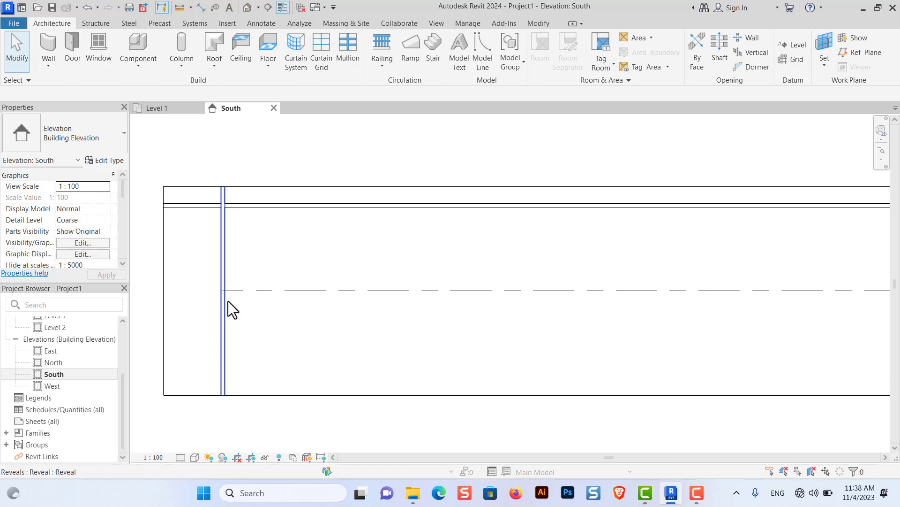
# Open the default 3D view with Fine detail level and Realistic visual style.
pyautogui.click(247, 8)
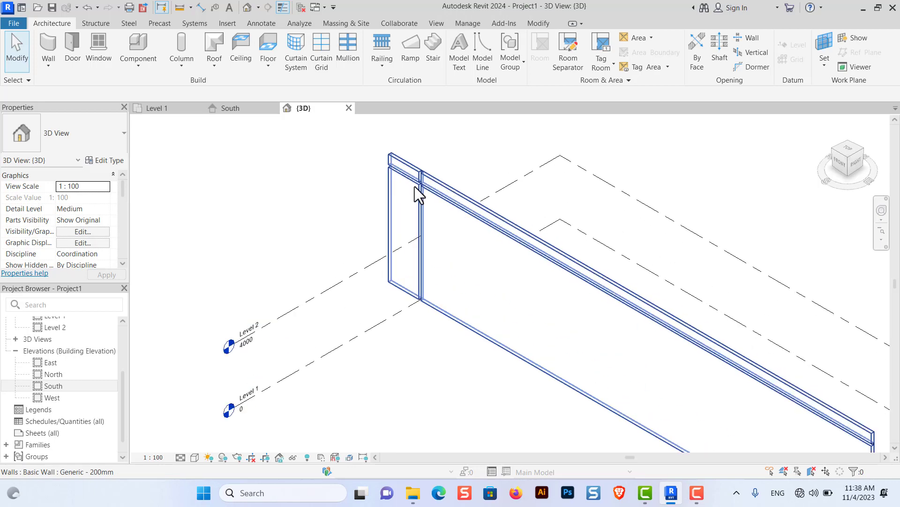
pyautogui.scroll(2, 414, 187)
pyautogui.scroll(2, 454, 207)
pyautogui.scroll(1, 350, 194)
pyautogui.scroll(2, 412, 197)
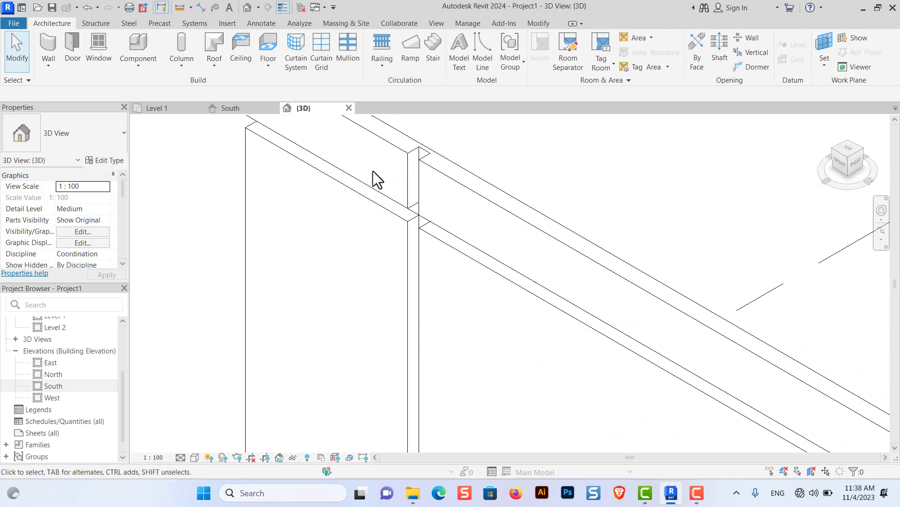
pyautogui.click(181, 457)
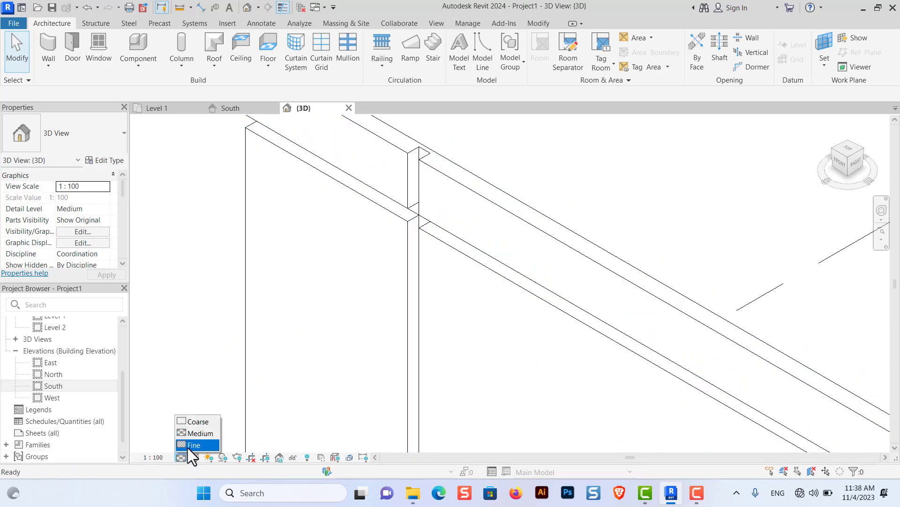
pyautogui.click(190, 457)
pyautogui.click(211, 446)
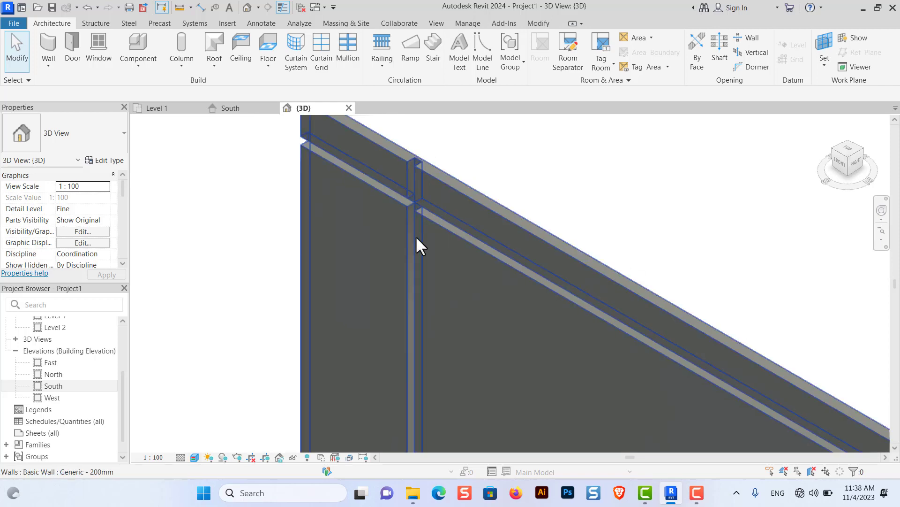
# Orbit the 3D model to inspect the reveal grooves, then return to South elevation.
pyautogui.keyDown('shift'); pyautogui.moveTo(370, 239); pyautogui.dragTo(415, 262, button='middle'); pyautogui.keyUp('shift')
pyautogui.scroll(-5, 339, 284)
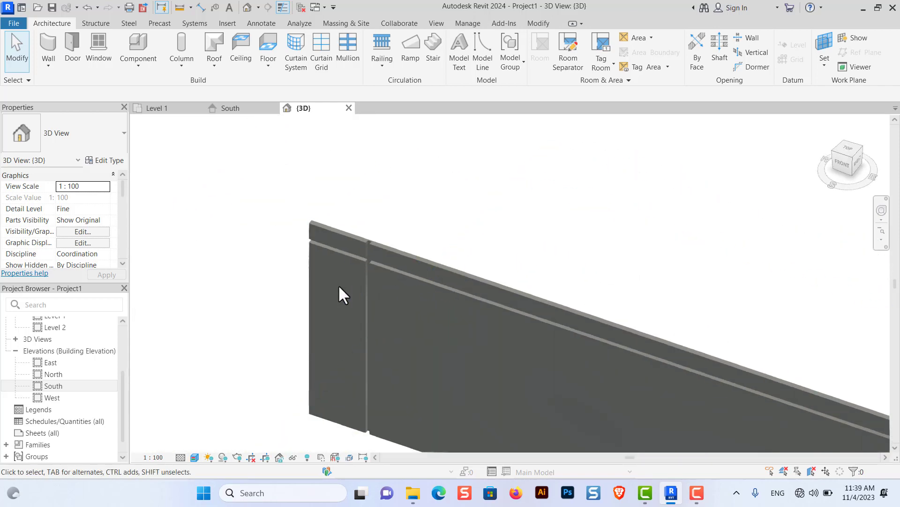
pyautogui.scroll(-1, 345, 240)
pyautogui.scroll(-3, 344, 240)
pyautogui.moveTo(525, 370)
pyautogui.keyDown('shift'); pyautogui.mouseDown(button='middle')
pyautogui.moveTo(478, 342)
pyautogui.moveTo(504, 348)
pyautogui.mouseUp(button='middle'); pyautogui.keyUp('shift')
pyautogui.scroll(5, 513, 324)
pyautogui.scroll(3, 511, 301)
pyautogui.scroll(2, 505, 248)
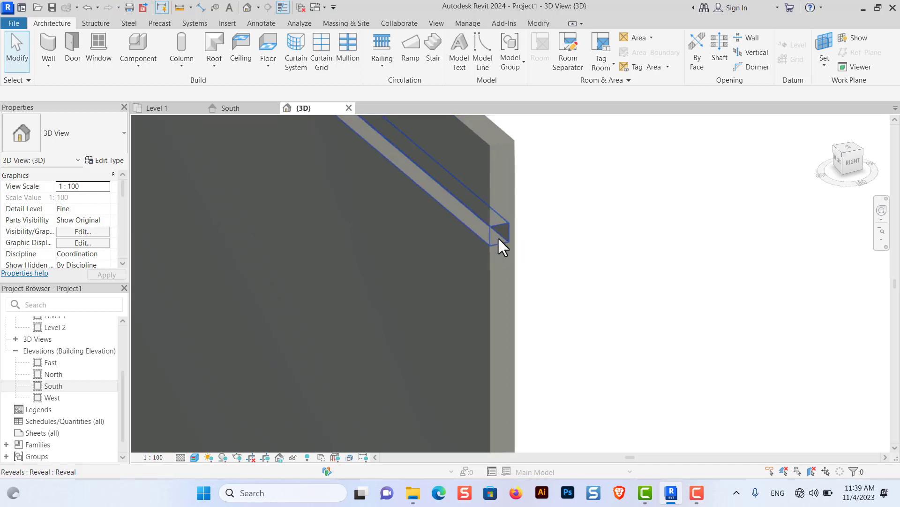
pyautogui.scroll(-3, 511, 258)
pyautogui.click(231, 108)
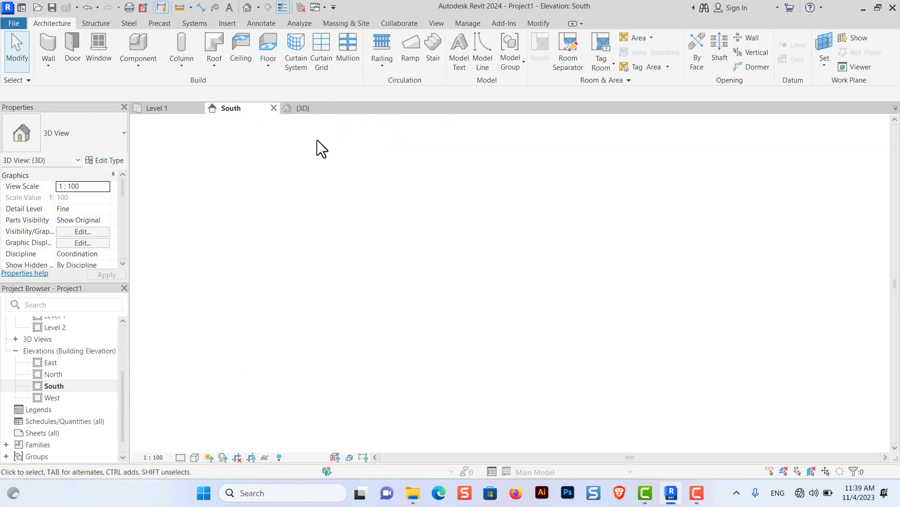
# Attempt to copy the top horizontal reveal to a lower point on the wall.
pyautogui.click(460, 207)
pyautogui.scroll(-2, 370, 235)
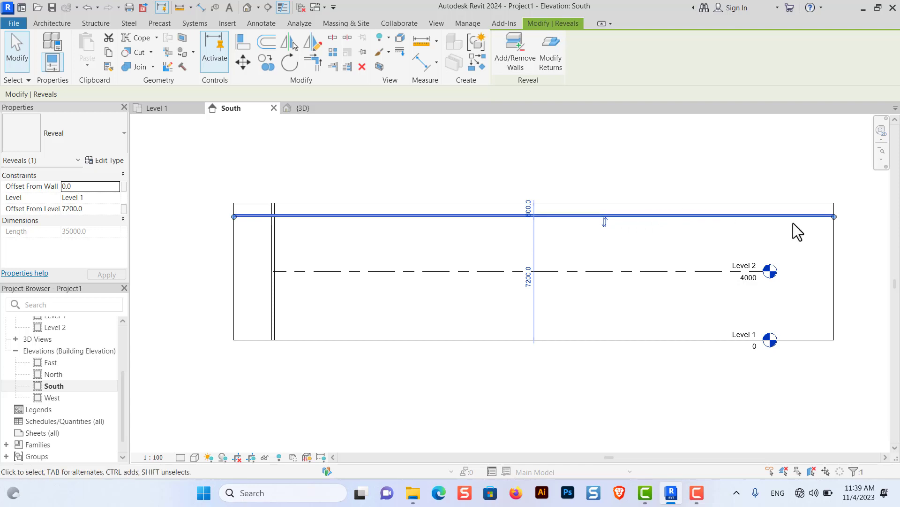
pyautogui.click(268, 66)
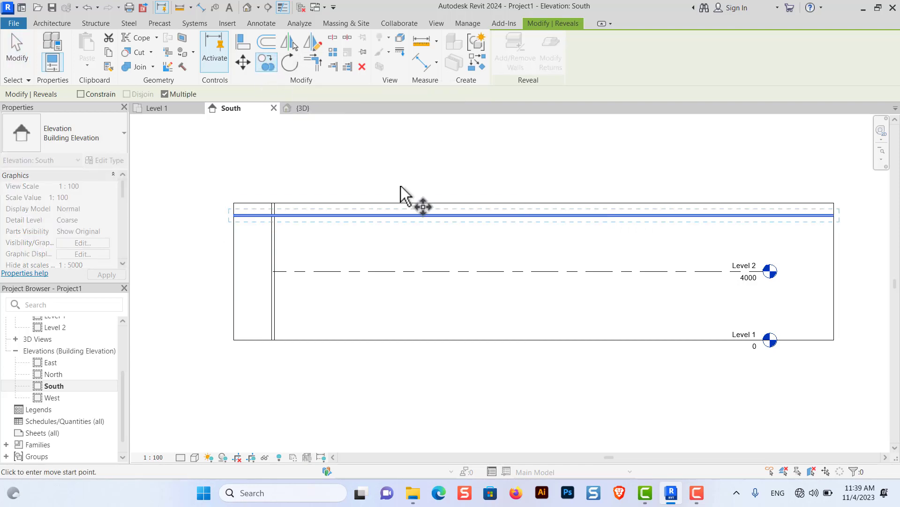
pyautogui.scroll(3, 414, 213)
pyautogui.scroll(2, 414, 214)
pyautogui.click(413, 213)
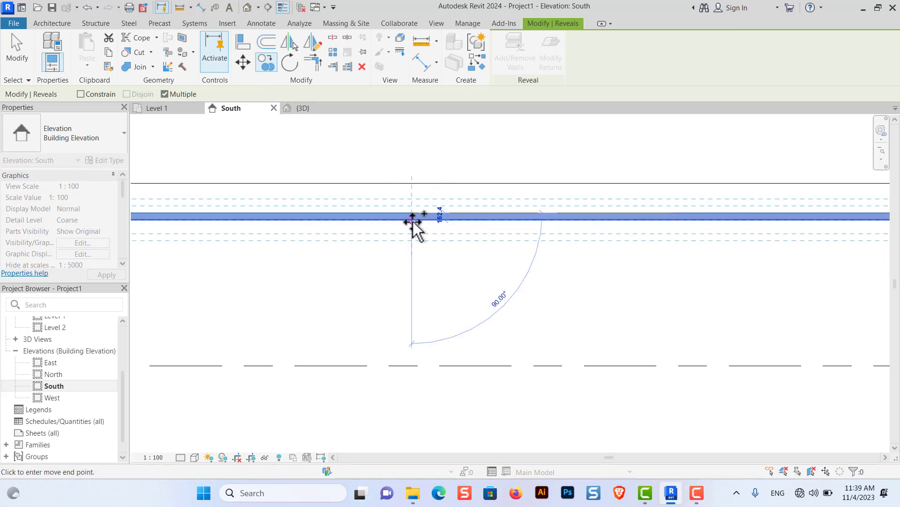
pyautogui.click(409, 256)
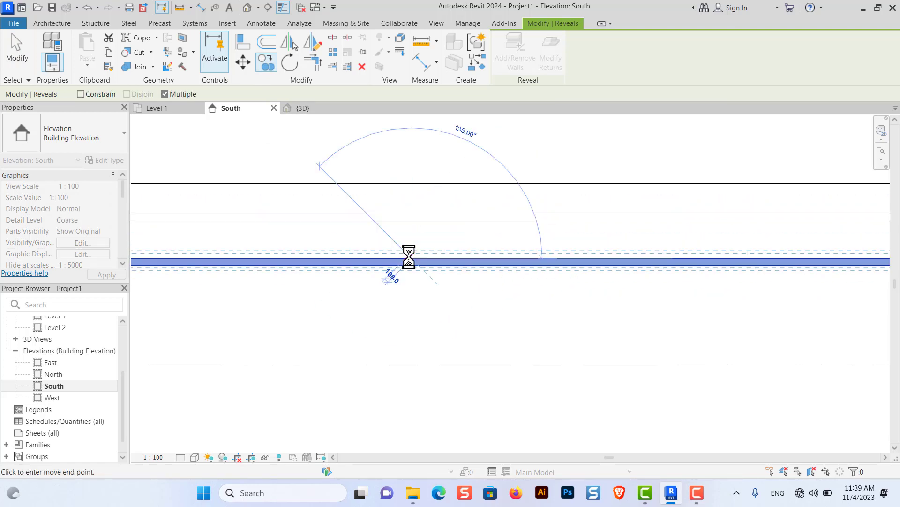
pyautogui.scroll(-2, 408, 258)
pyautogui.scroll(-2, 441, 209)
pyautogui.scroll(2, 441, 234)
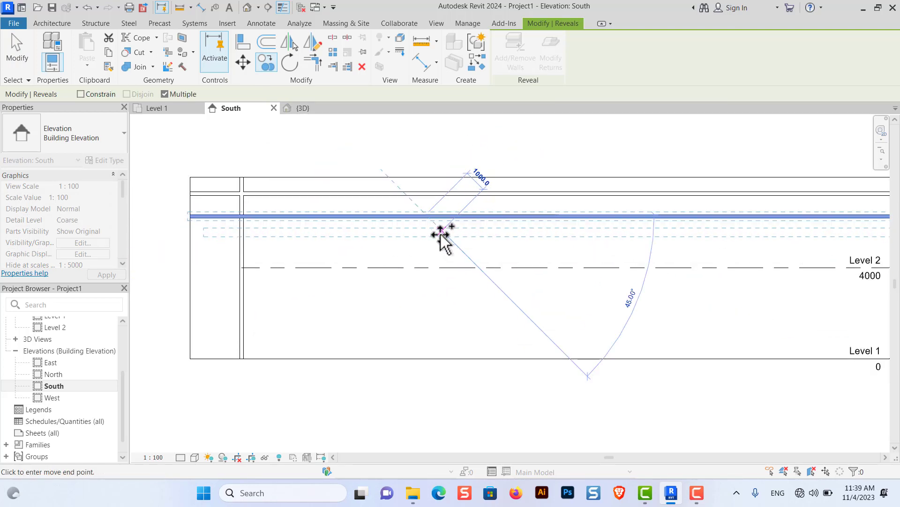
pyautogui.scroll(2, 441, 235)
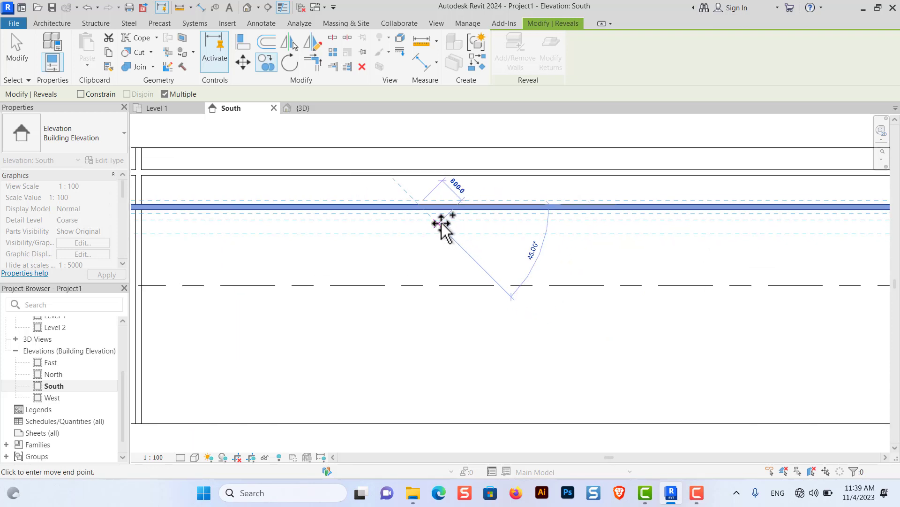
pyautogui.scroll(-3, 428, 225)
pyautogui.scroll(-2, 429, 230)
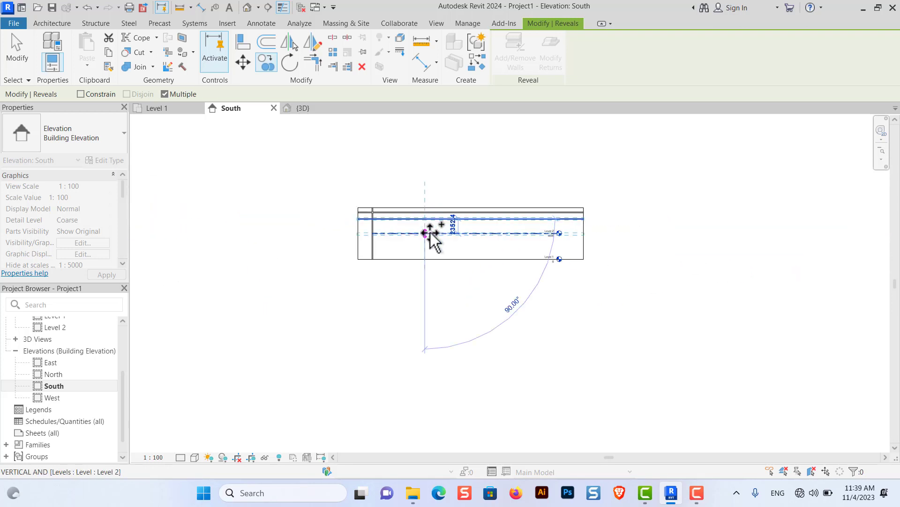
pyautogui.press('Escape')
pyautogui.scroll(1, 383, 237)
pyautogui.press('Escape')
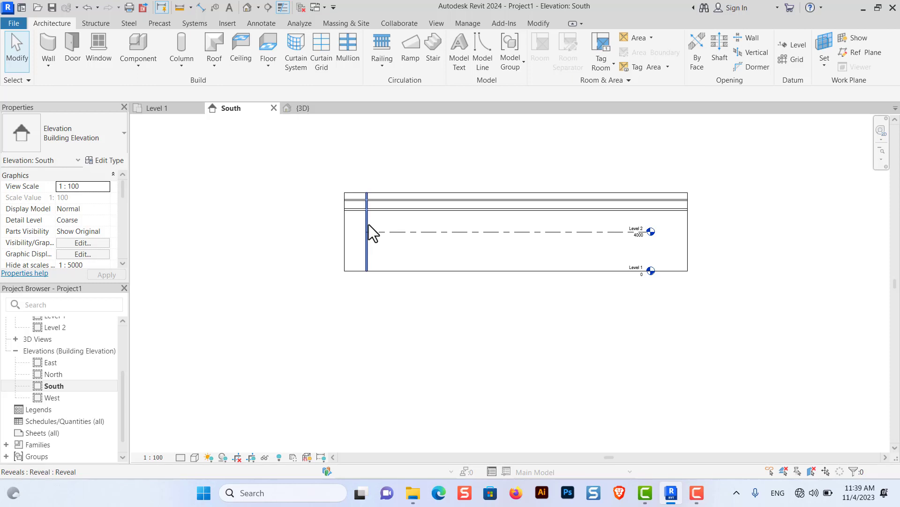
# Copy the vertical reveal 2800 right, then move the copy to 12000 from the left end.
pyautogui.click(367, 225)
pyautogui.click(265, 63)
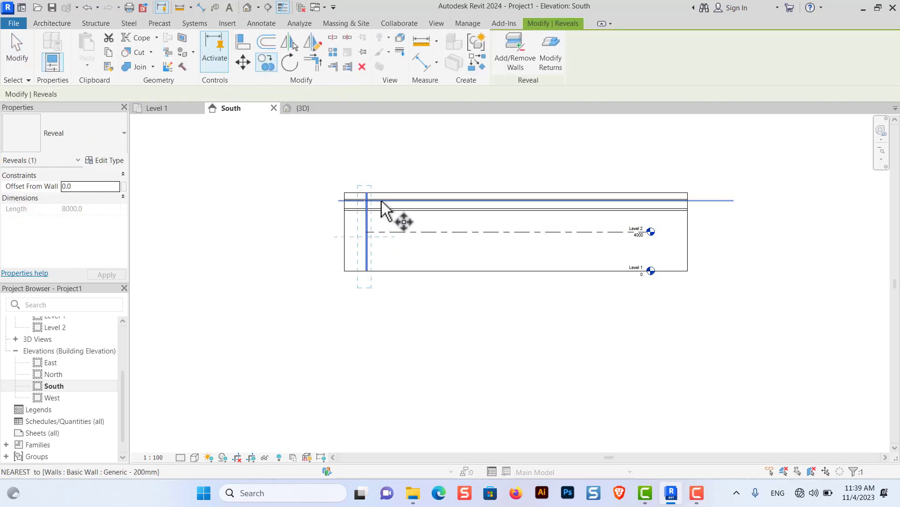
pyautogui.scroll(2, 389, 221)
pyautogui.click(363, 226)
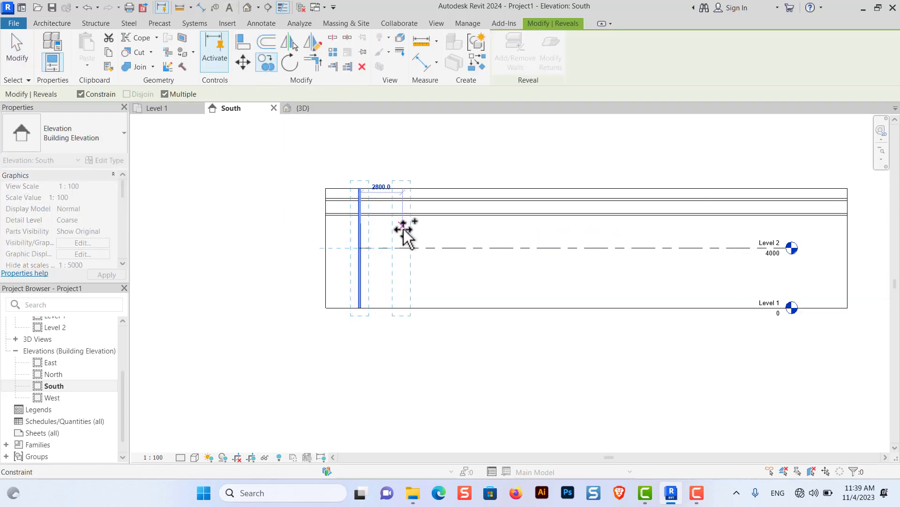
pyautogui.click(402, 230)
pyautogui.click(243, 62)
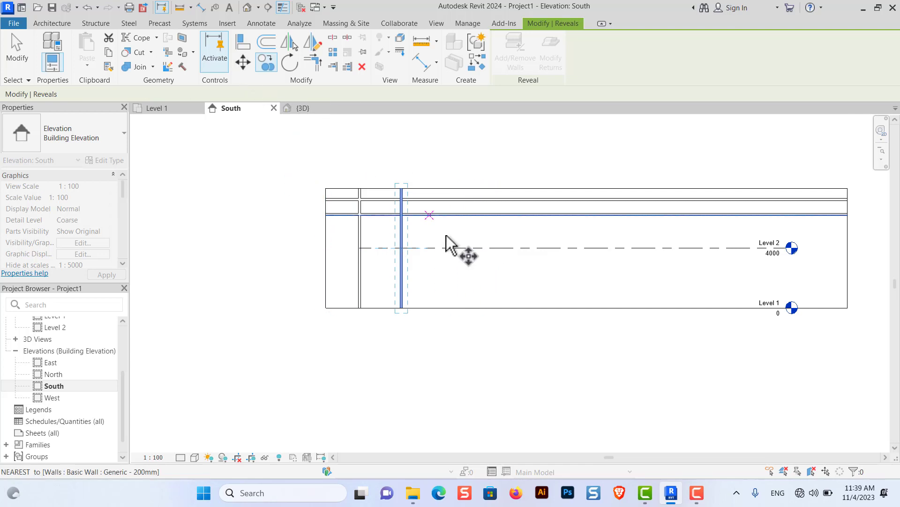
pyautogui.click(415, 228)
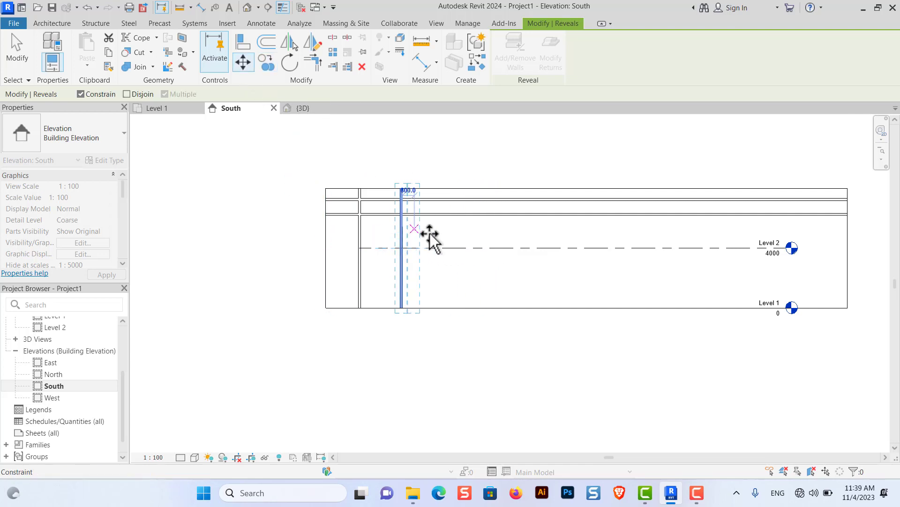
pyautogui.click(507, 243)
pyautogui.scroll(-2, 404, 259)
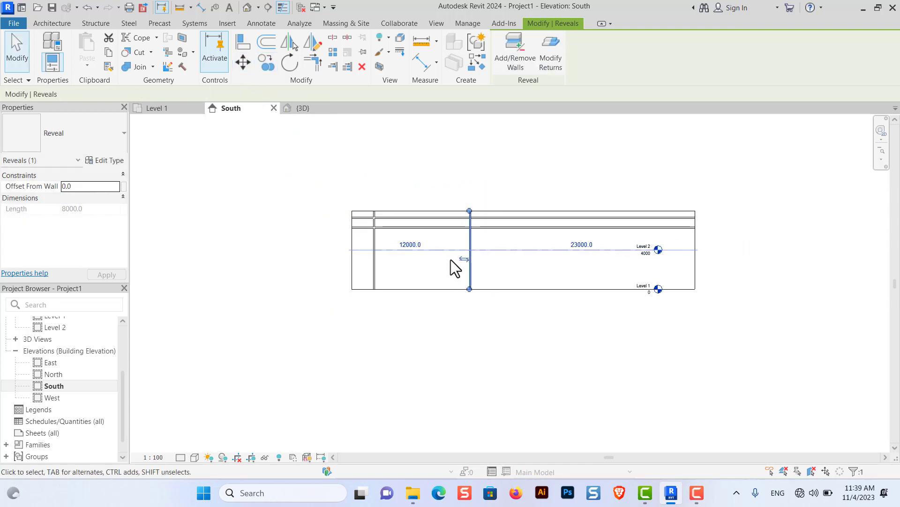
pyautogui.click(285, 251)
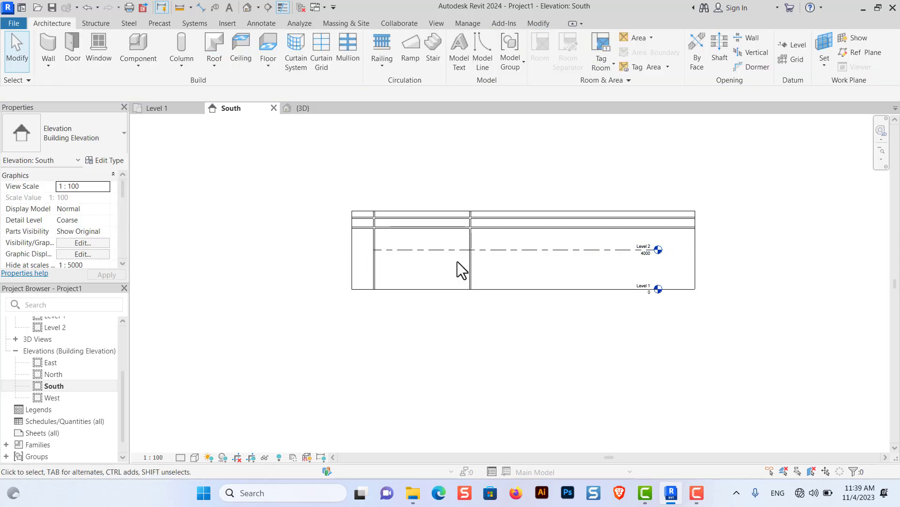
# Use Create Similar on a reveal to place a new vertical reveal on the wall.
pyautogui.click(429, 230)
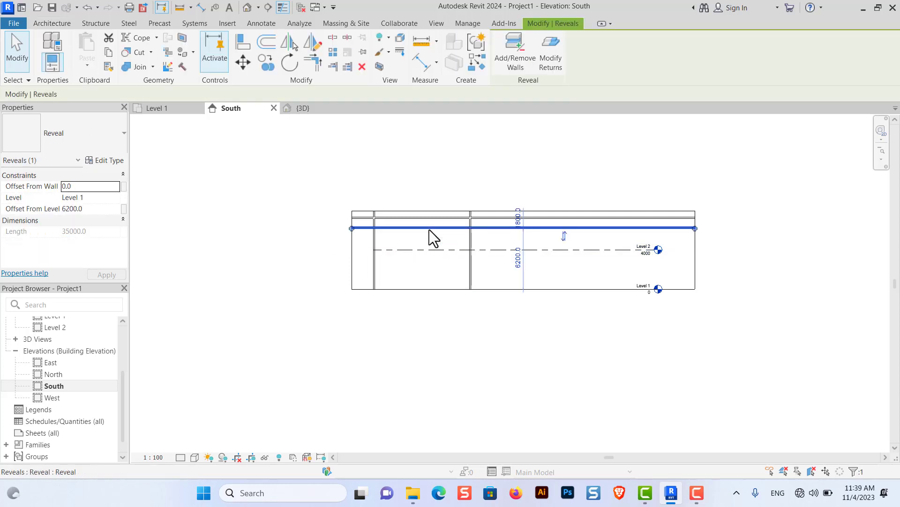
pyautogui.rightClick(430, 230)
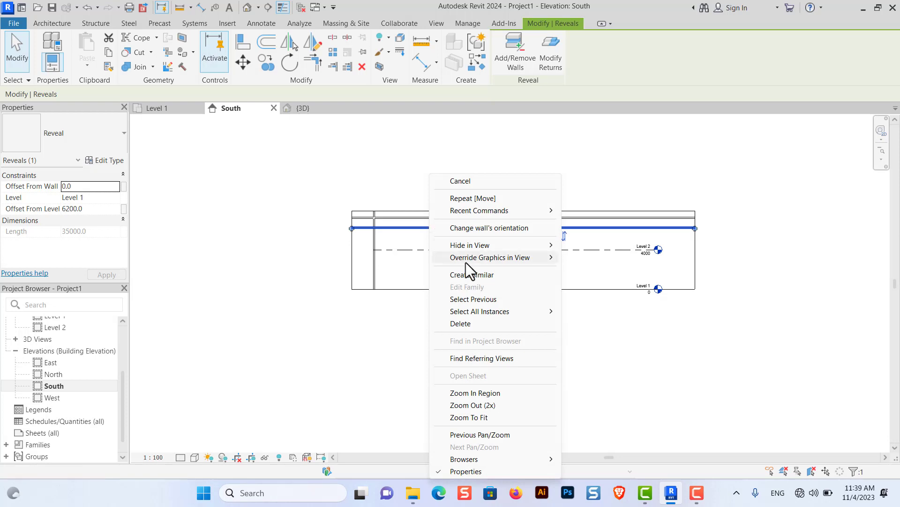
pyautogui.click(483, 275)
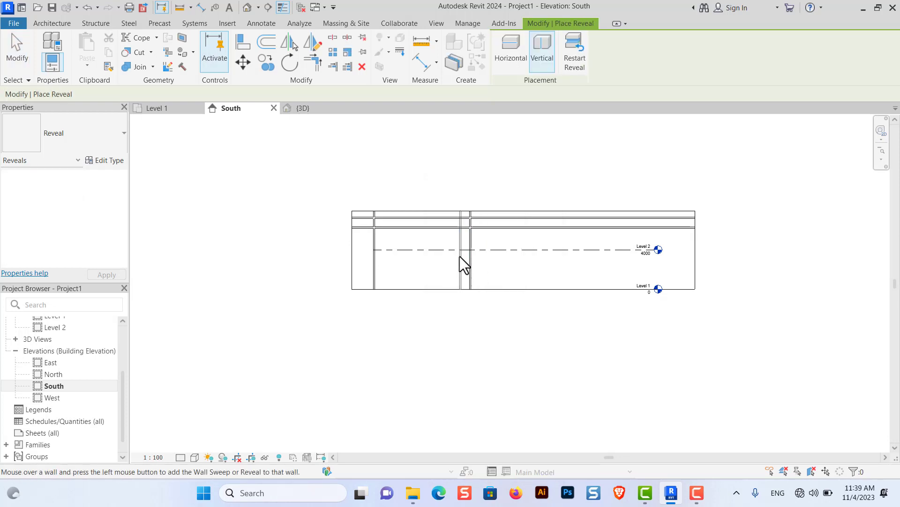
pyautogui.scroll(1, 452, 256)
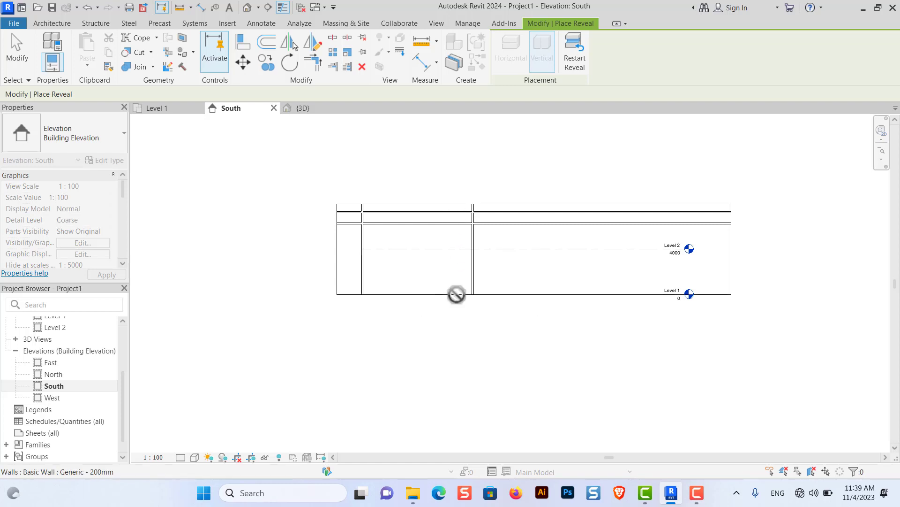
pyautogui.press('Escape')
pyautogui.rightClick(453, 282)
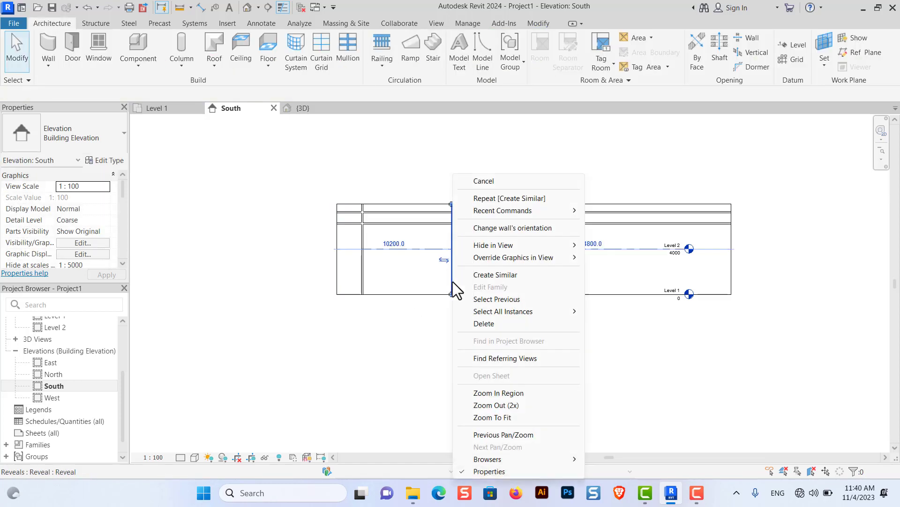
pyautogui.click(494, 275)
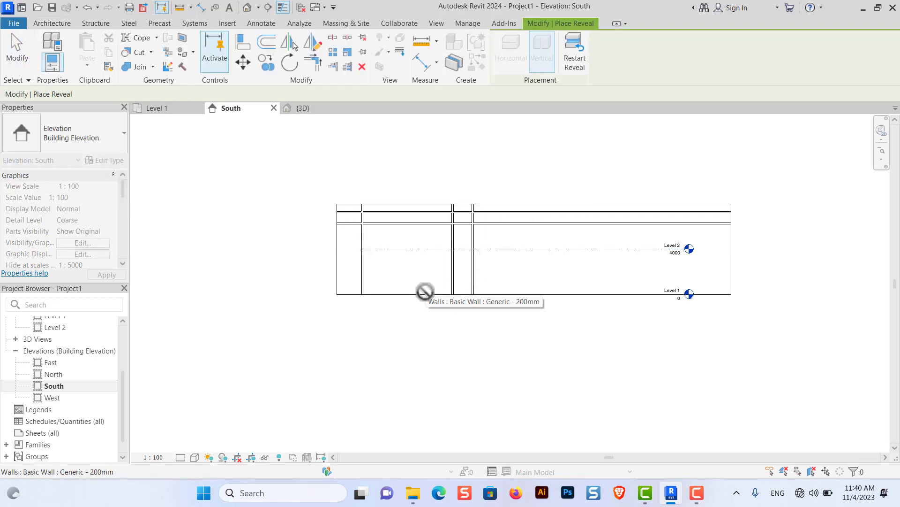
pyautogui.click(427, 277)
pyautogui.press('Escape')
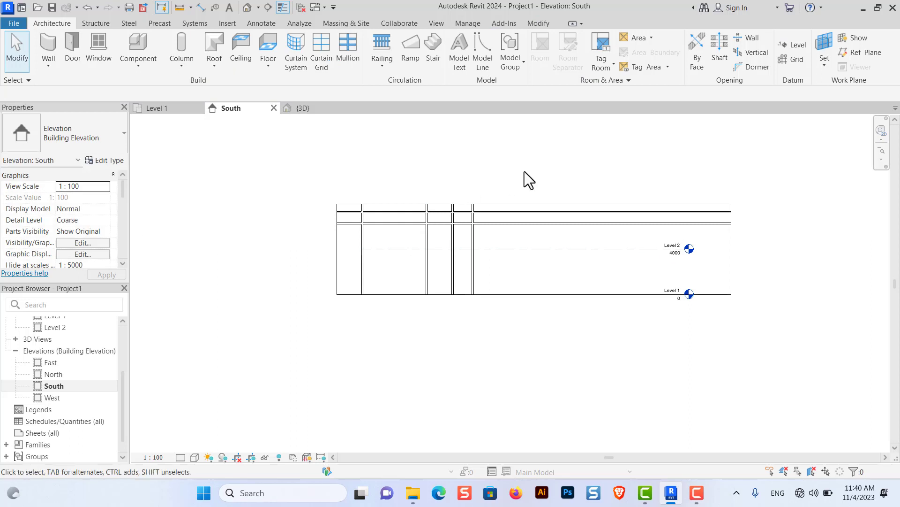
# Place several more vertical reveals with Create Similar, including one right of the group.
pyautogui.click(427, 259)
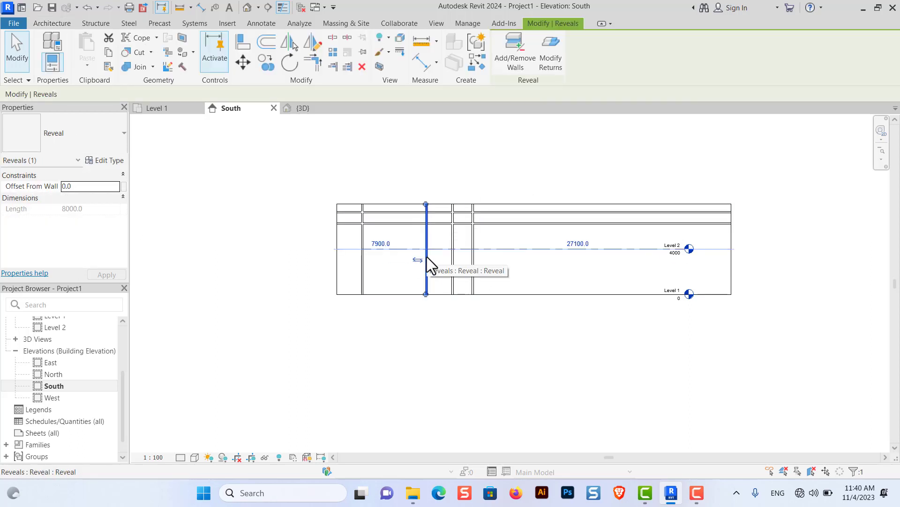
pyautogui.rightClick(428, 258)
pyautogui.click(466, 277)
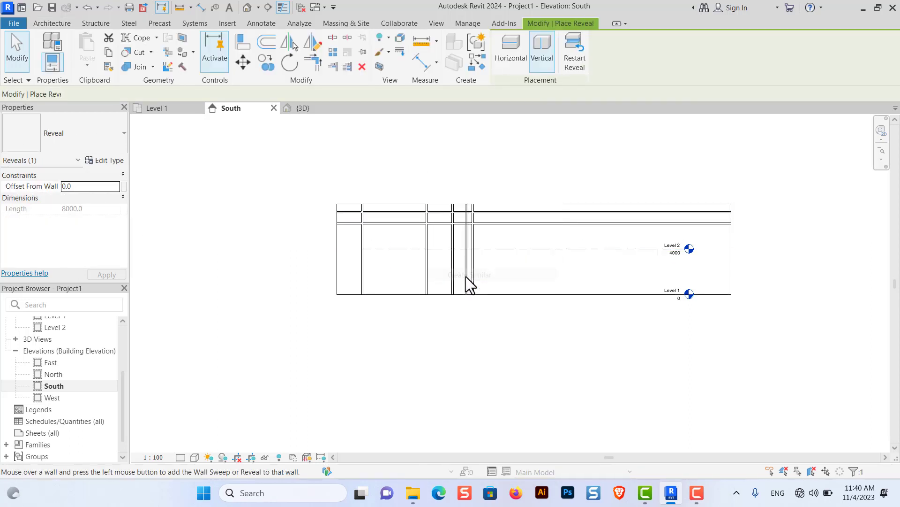
pyautogui.click(411, 262)
pyautogui.click(580, 70)
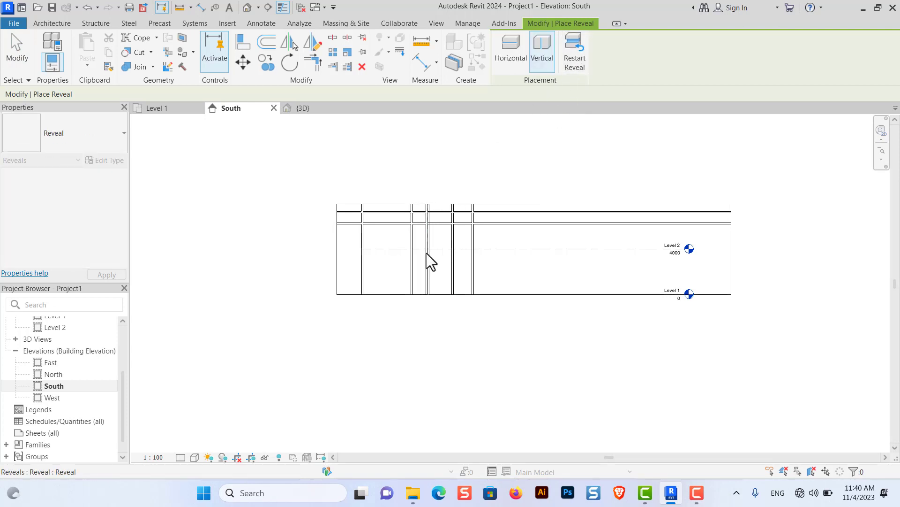
pyautogui.click(412, 279)
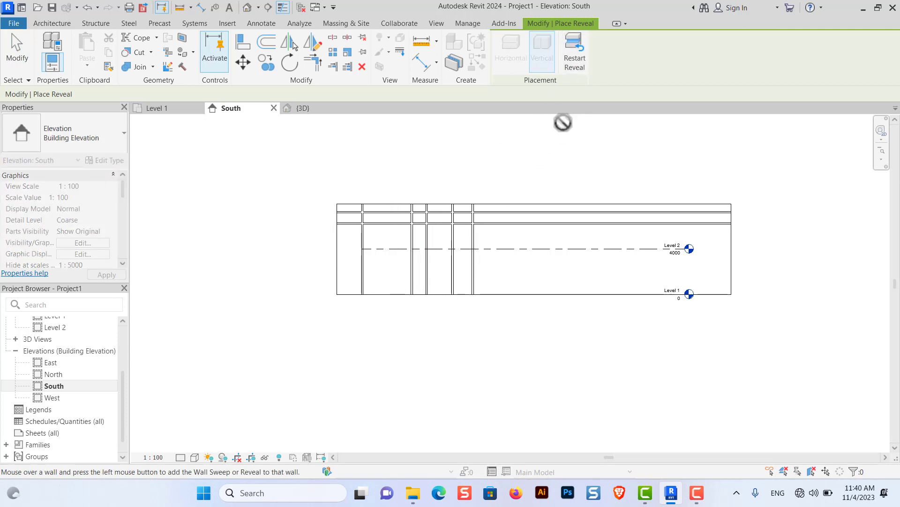
pyautogui.click(580, 70)
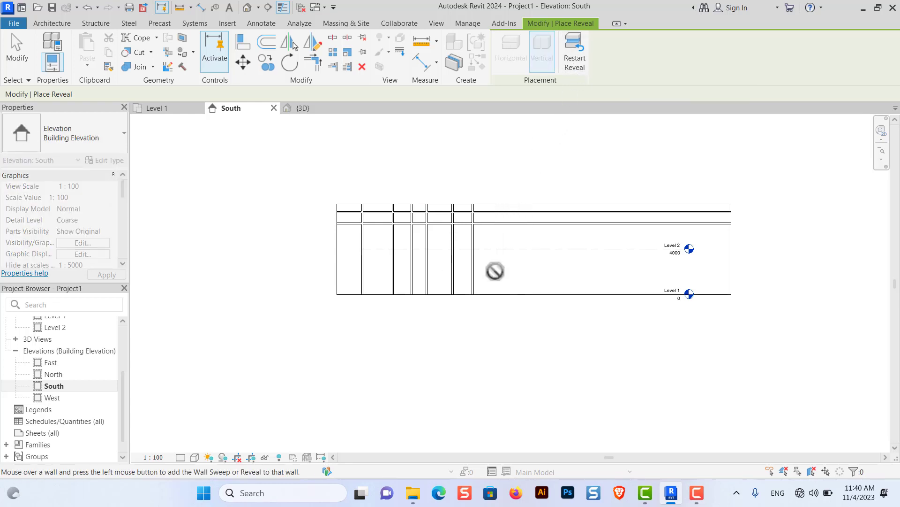
pyautogui.click(575, 71)
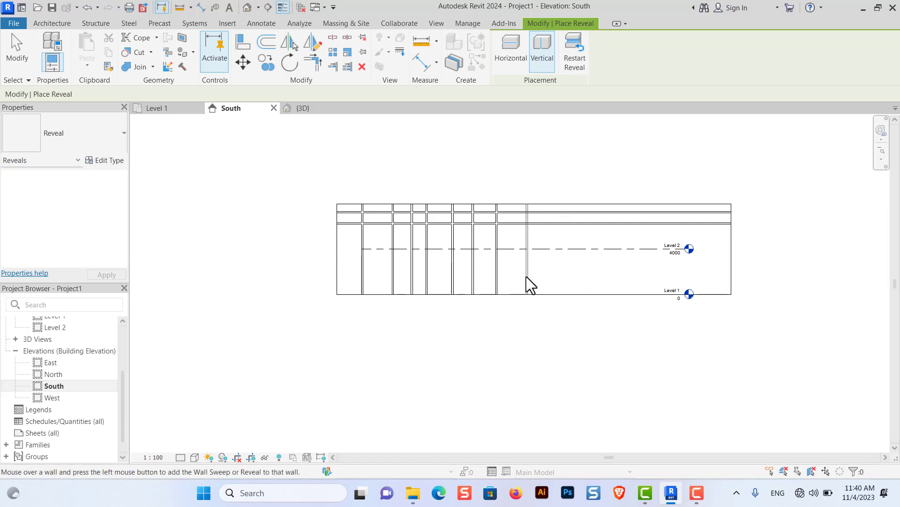
pyautogui.click(528, 288)
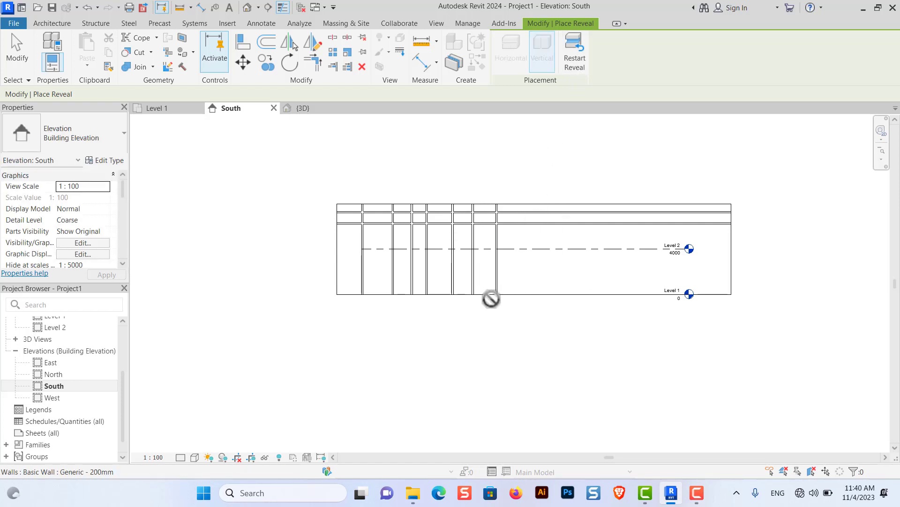
pyautogui.press('Escape')
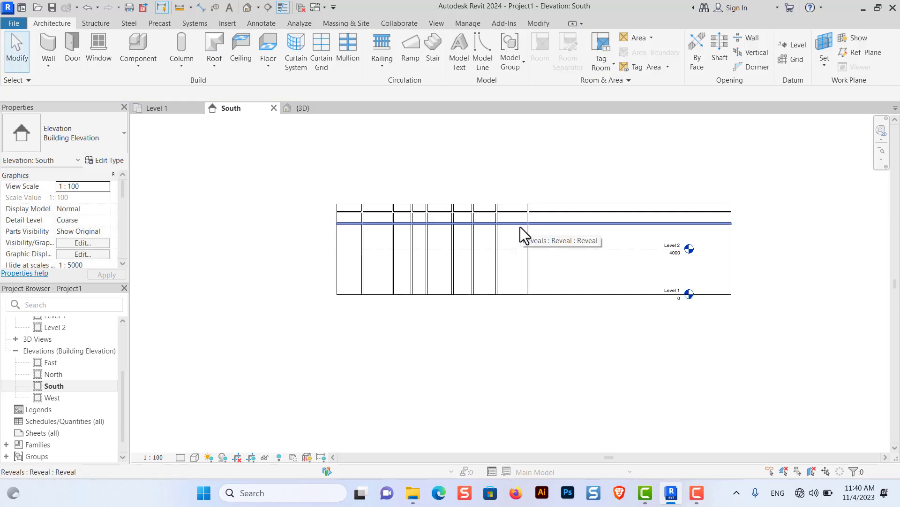
# Use Create Similar with Horizontal placement to add more horizontal reveals at lower heights.
pyautogui.click(519, 227)
pyautogui.rightClick(520, 227)
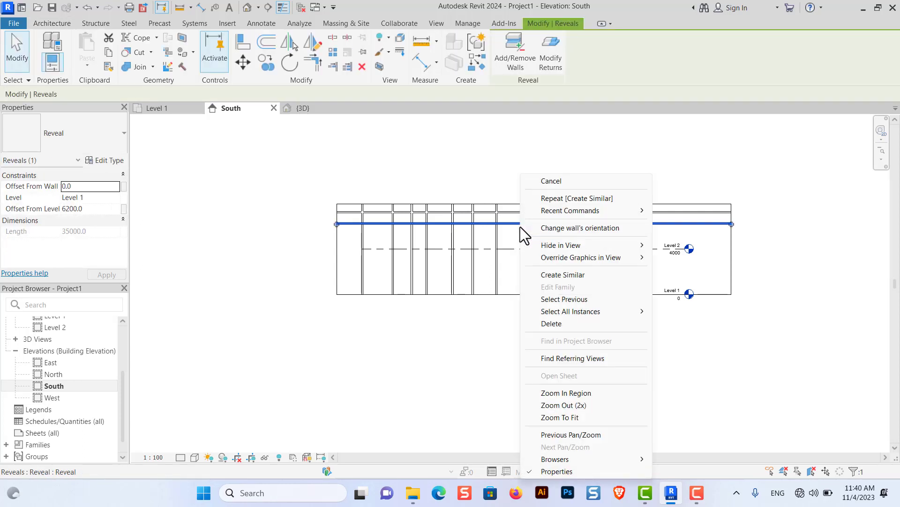
pyautogui.click(554, 281)
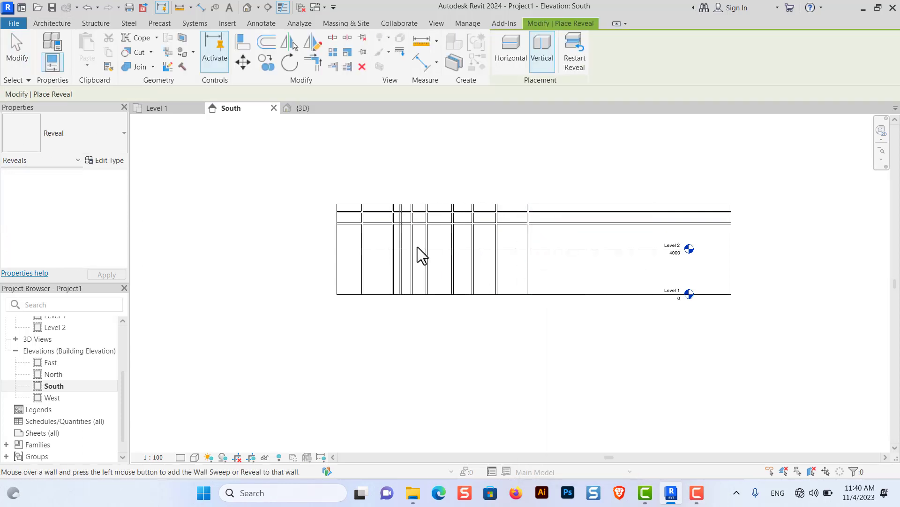
pyautogui.press('Escape')
pyautogui.click(559, 227)
pyautogui.rightClick(559, 227)
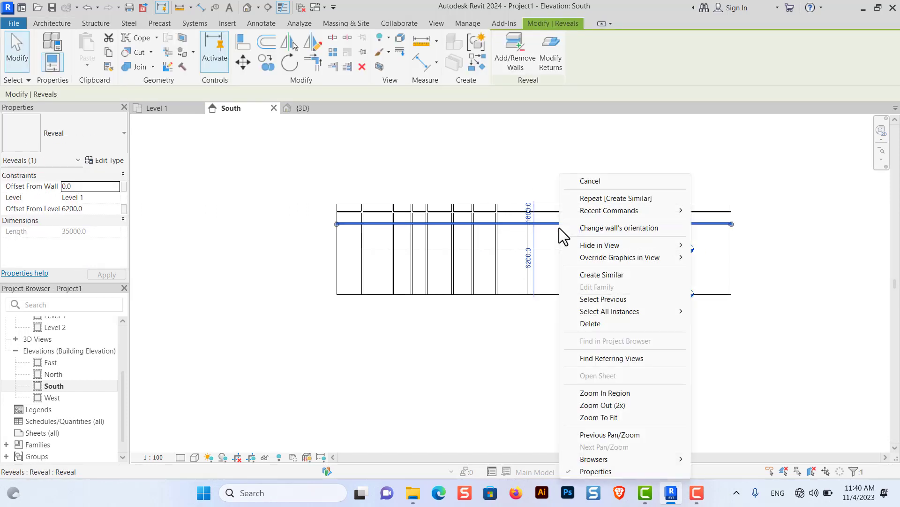
pyautogui.click(600, 276)
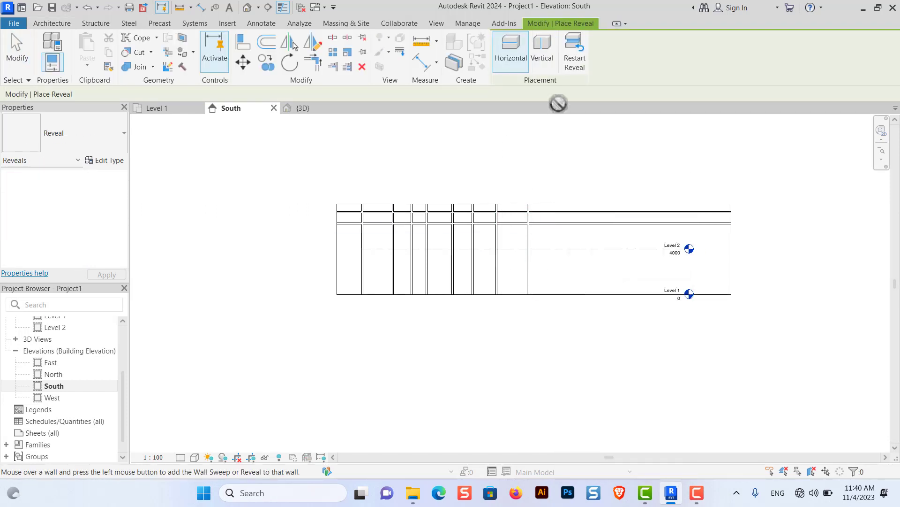
pyautogui.click(509, 53)
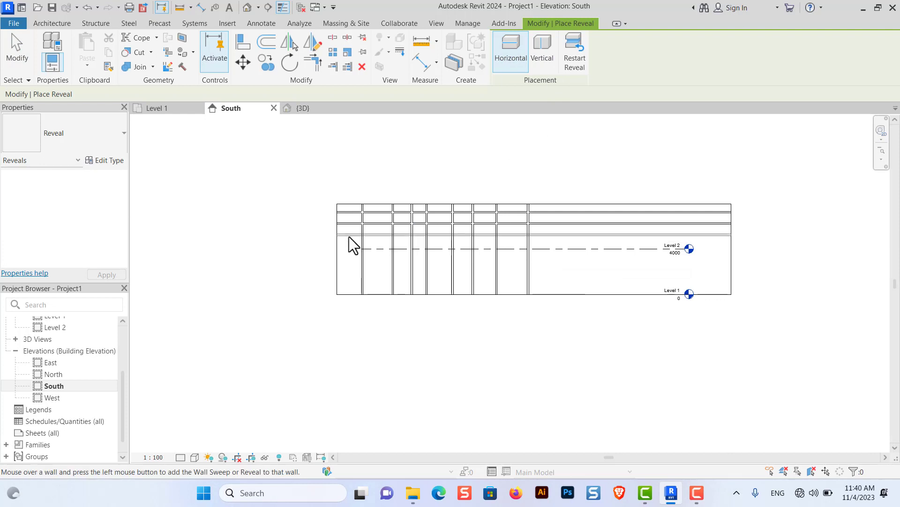
pyautogui.click(574, 56)
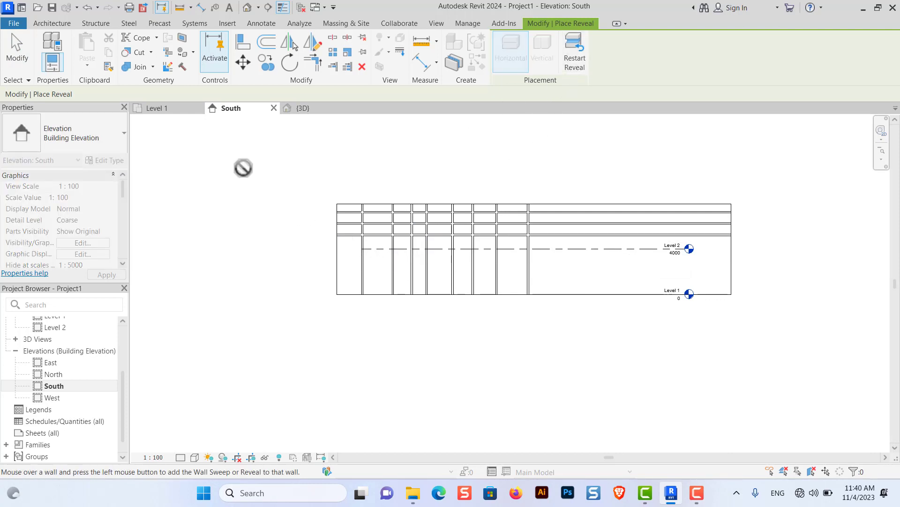
pyautogui.click(17, 49)
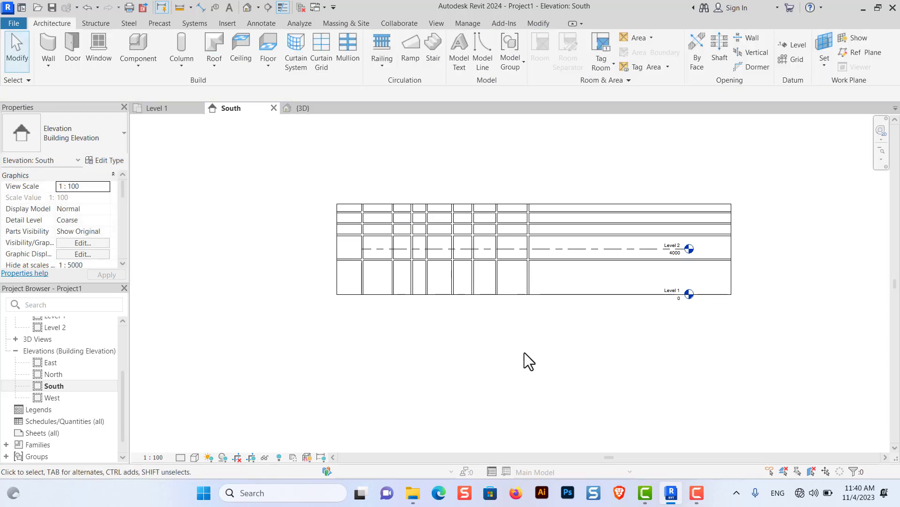
pyautogui.click(302, 108)
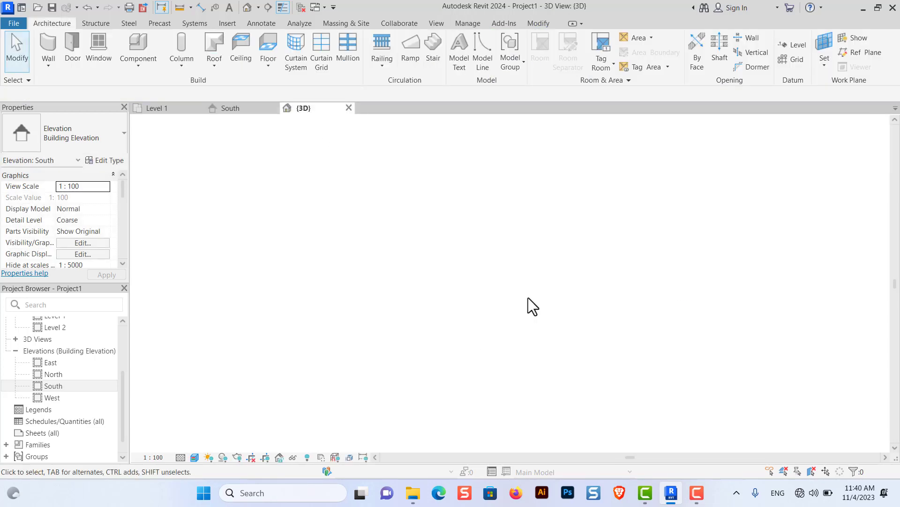
pyautogui.scroll(-3, 532, 302)
pyautogui.scroll(-2, 572, 269)
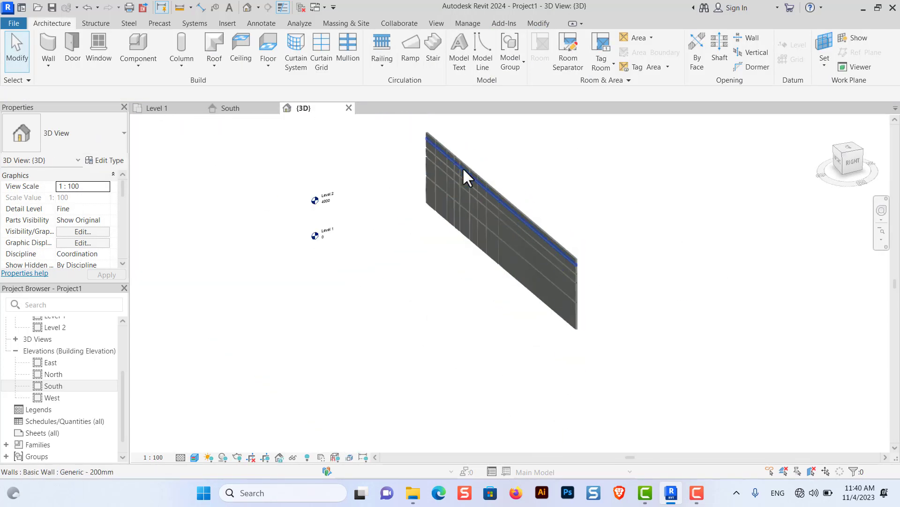
pyautogui.scroll(4, 559, 251)
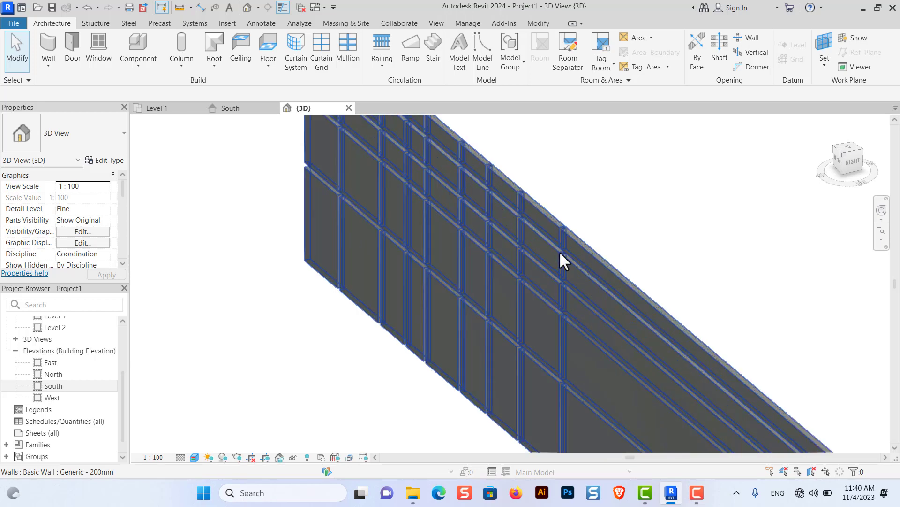
pyautogui.click(242, 107)
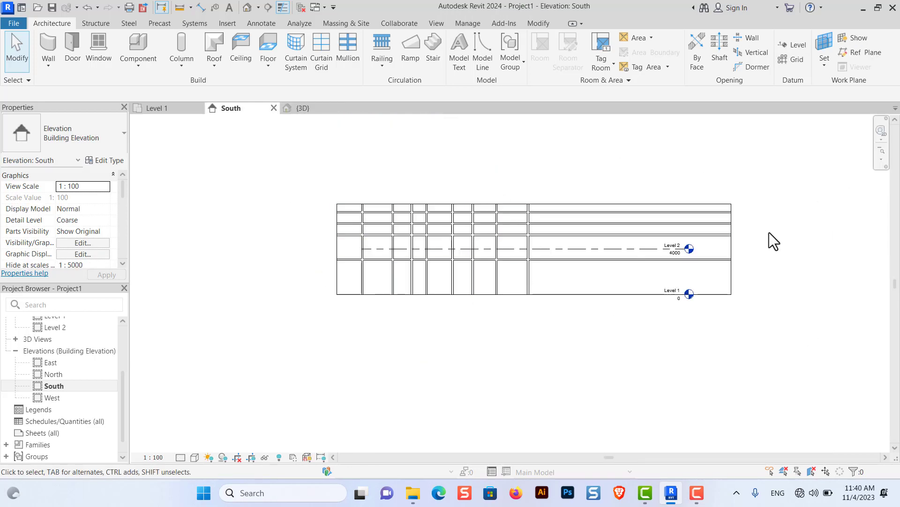
pyautogui.scroll(2, 614, 256)
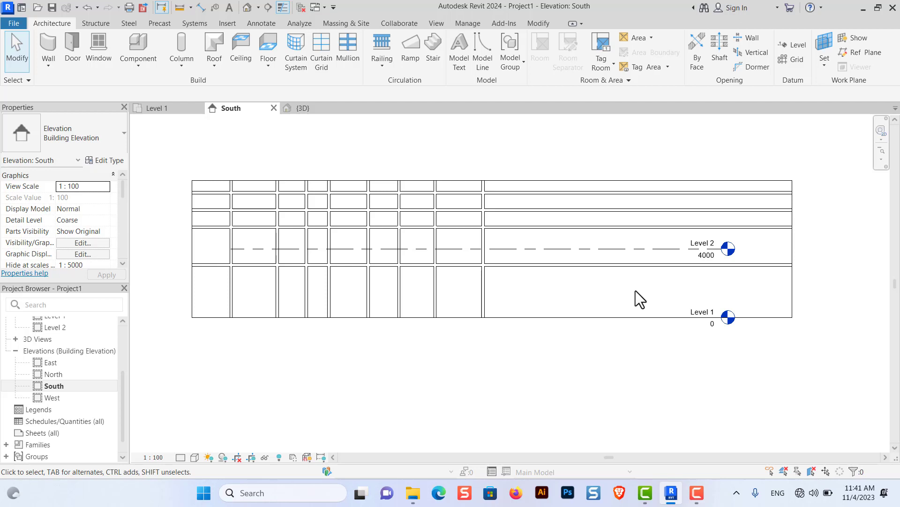
pyautogui.scroll(1, 379, 272)
pyautogui.click(381, 265)
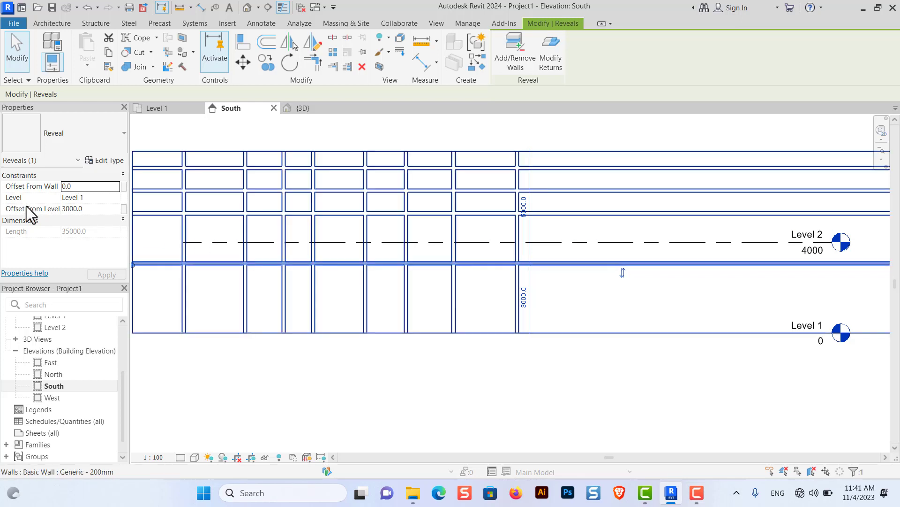
pyautogui.click(92, 211)
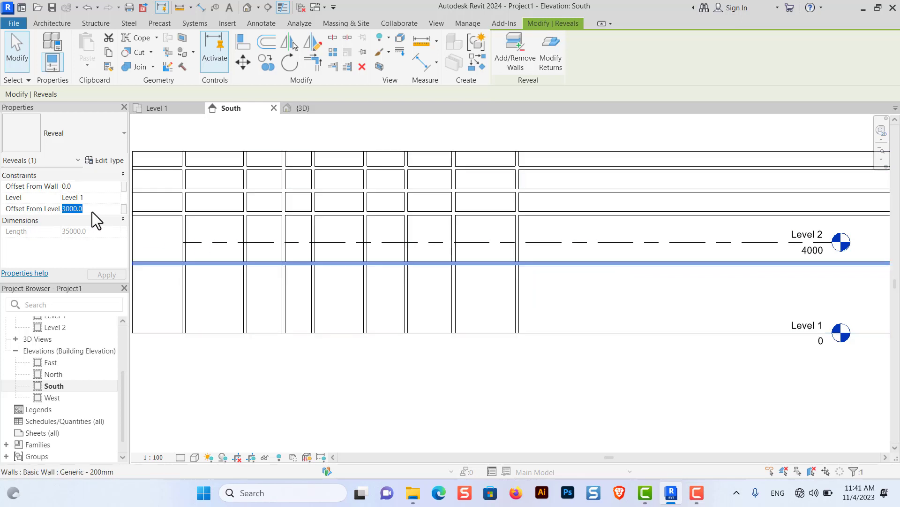
pyautogui.click(105, 160)
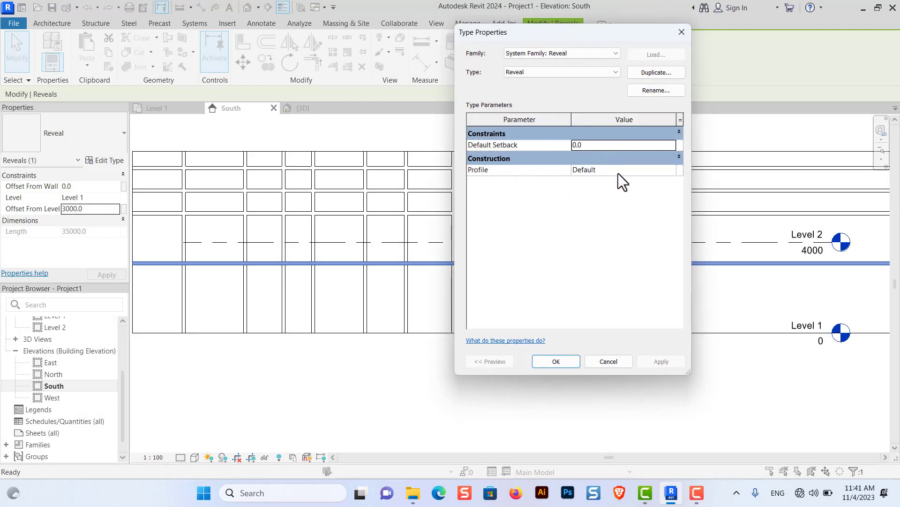
pyautogui.click(610, 362)
pyautogui.scroll(-3, 525, 289)
pyautogui.click(548, 342)
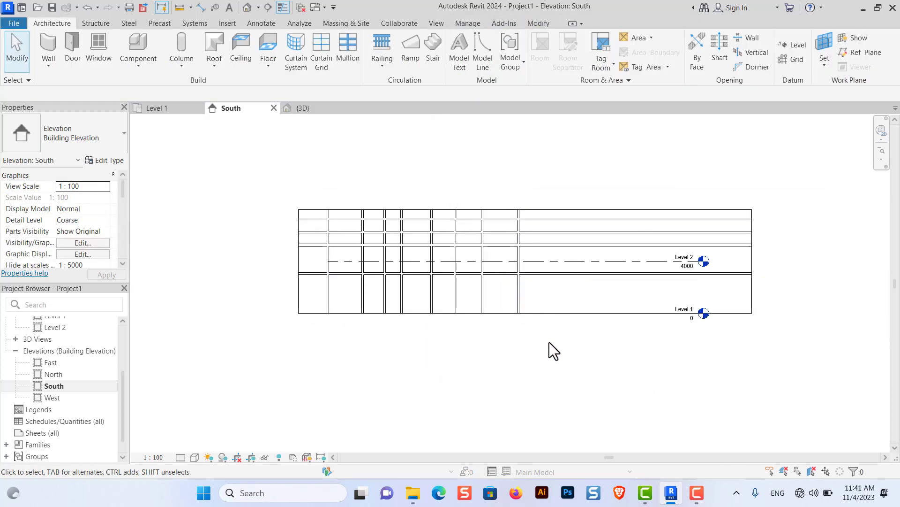
pyautogui.scroll(-2, 434, 291)
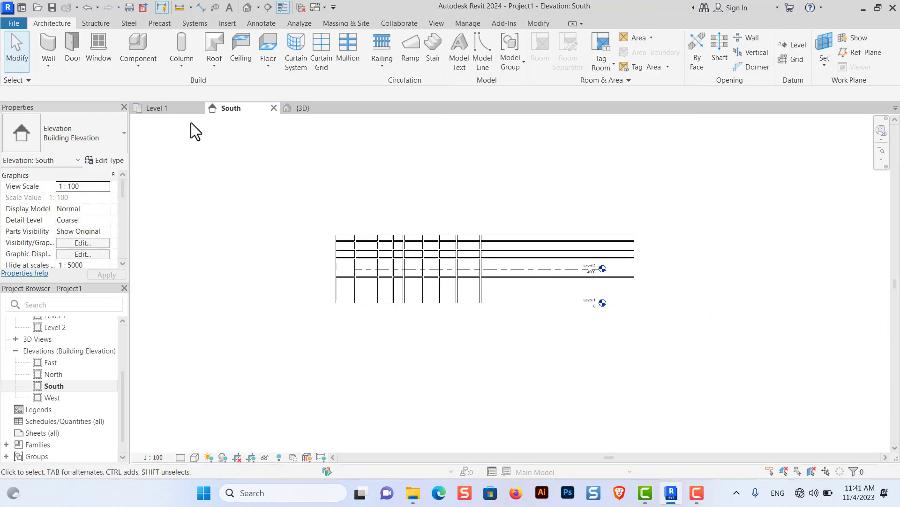
# Place M_Single-Flush 0915 x 2134mm doors in the wall on Level 1, checking them in South elevation.
pyautogui.click(179, 112)
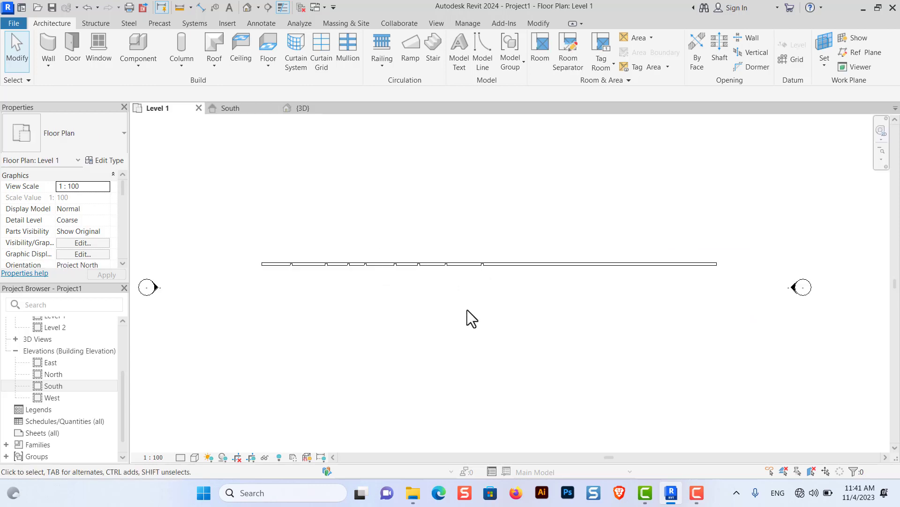
pyautogui.click(73, 55)
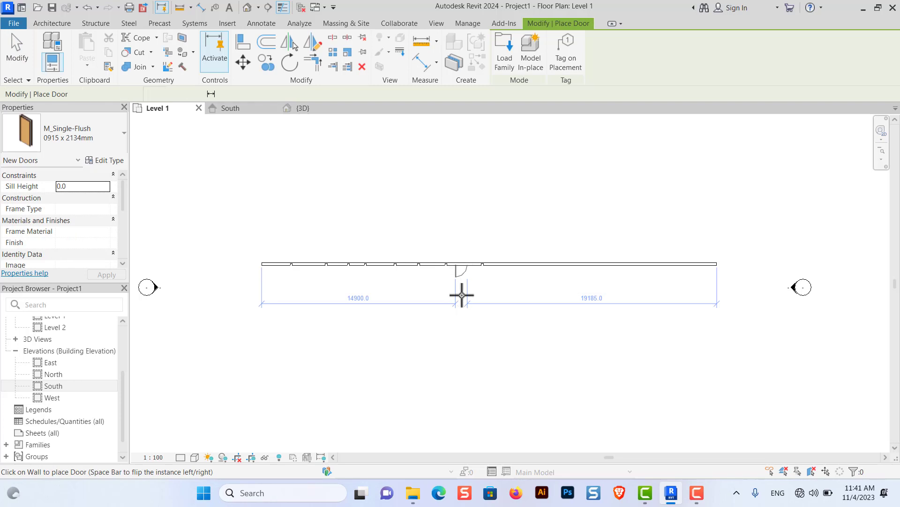
pyautogui.click(460, 293)
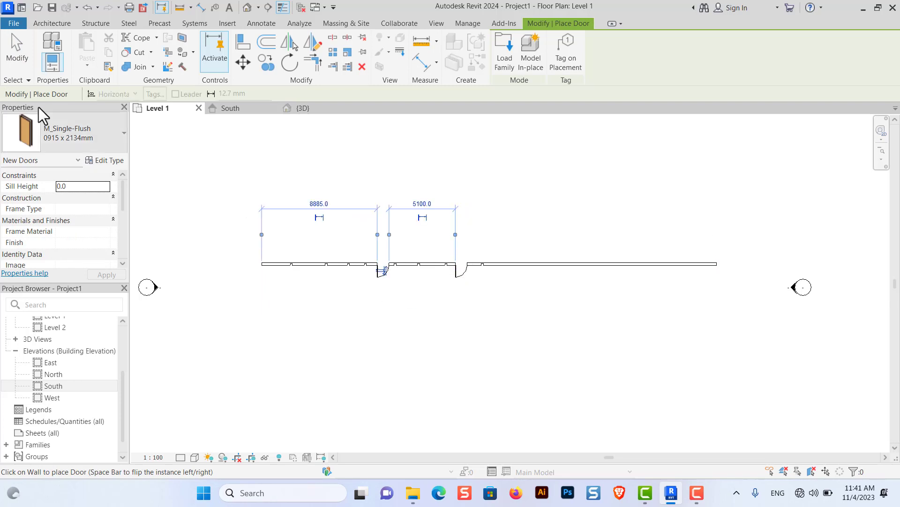
pyautogui.click(18, 45)
pyautogui.click(258, 108)
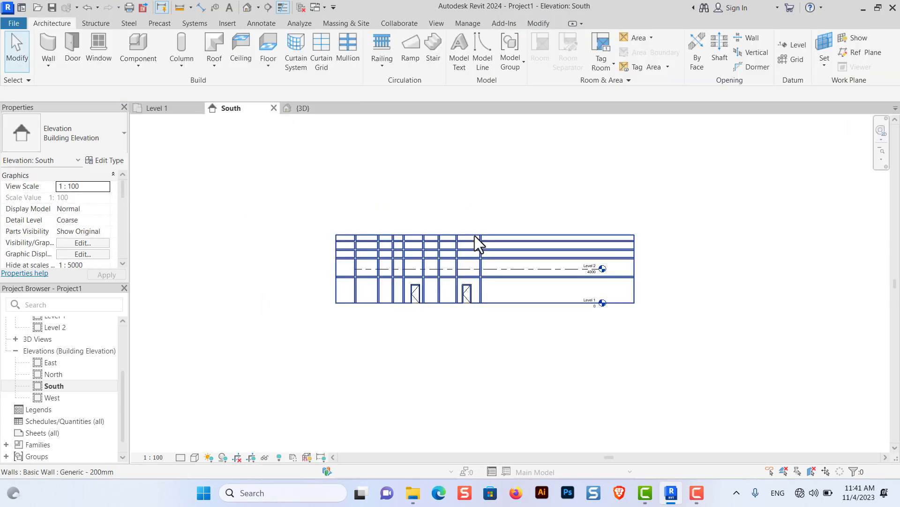
pyautogui.scroll(3, 462, 305)
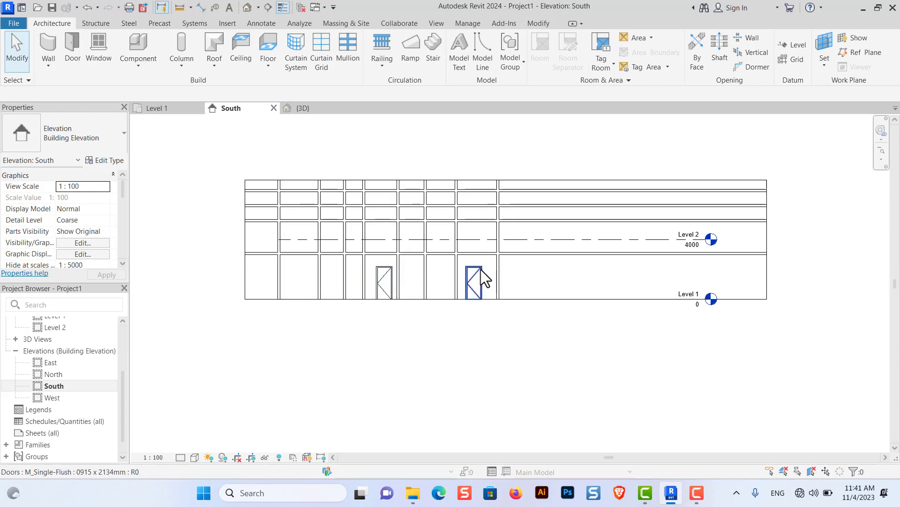
pyautogui.click(176, 111)
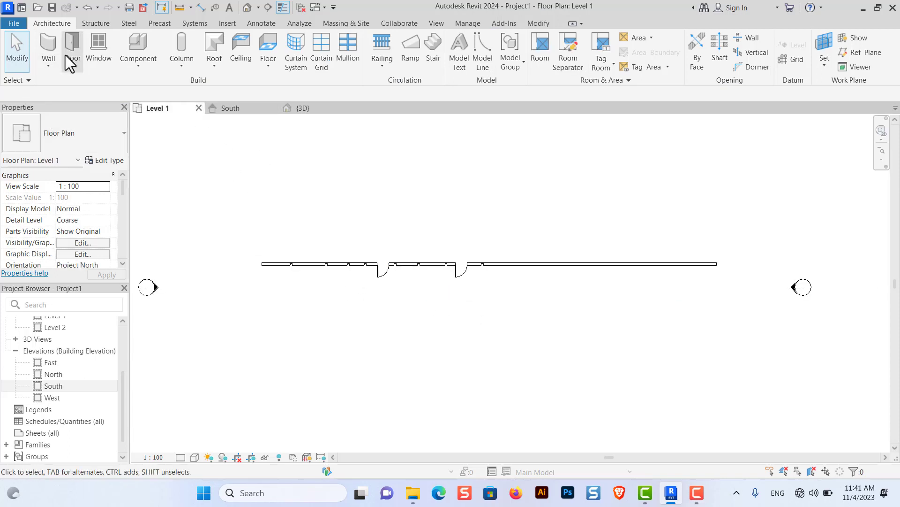
# Place three M_Fixed 0406 x 0610mm windows in the wall in the Level 1 plan.
pyautogui.click(94, 46)
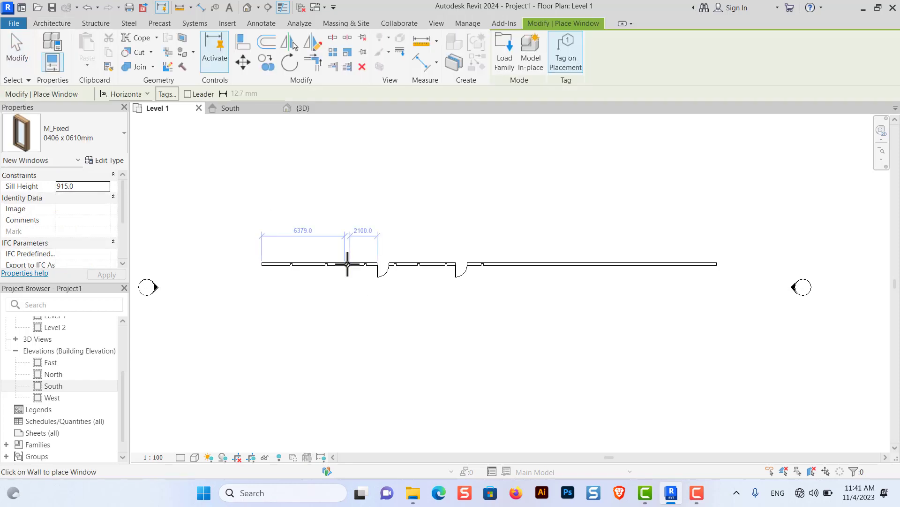
pyautogui.click(389, 270)
pyautogui.scroll(2, 417, 263)
pyautogui.click(422, 264)
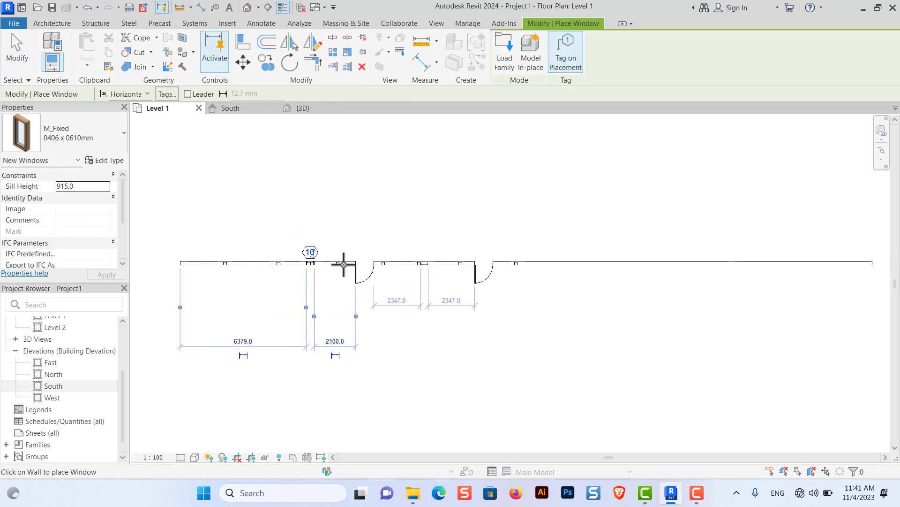
pyautogui.click(241, 263)
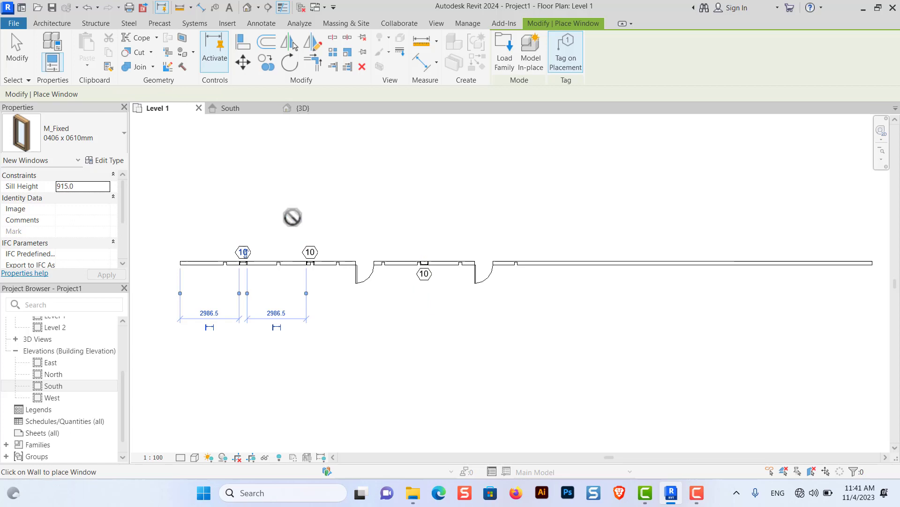
# In South elevation, place one more fixed window higher up near the Level 2 reveal.
pyautogui.click(247, 108)
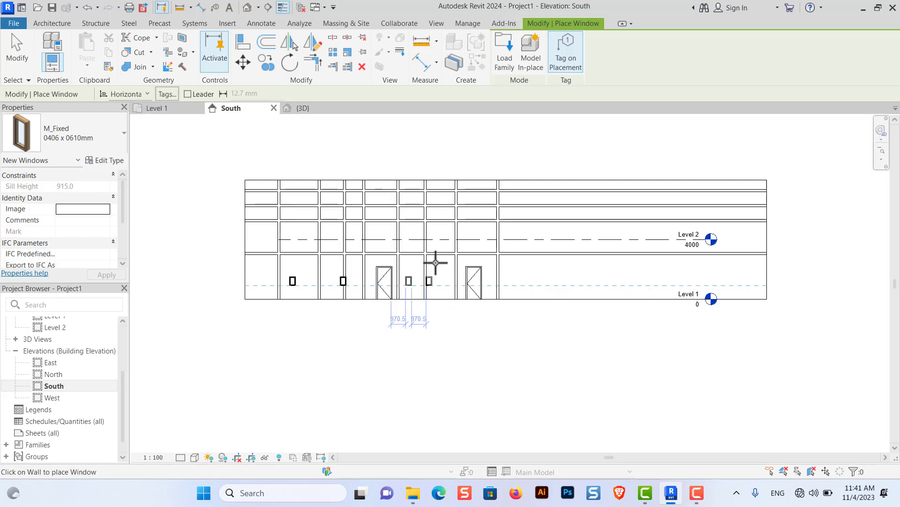
pyautogui.scroll(2, 438, 249)
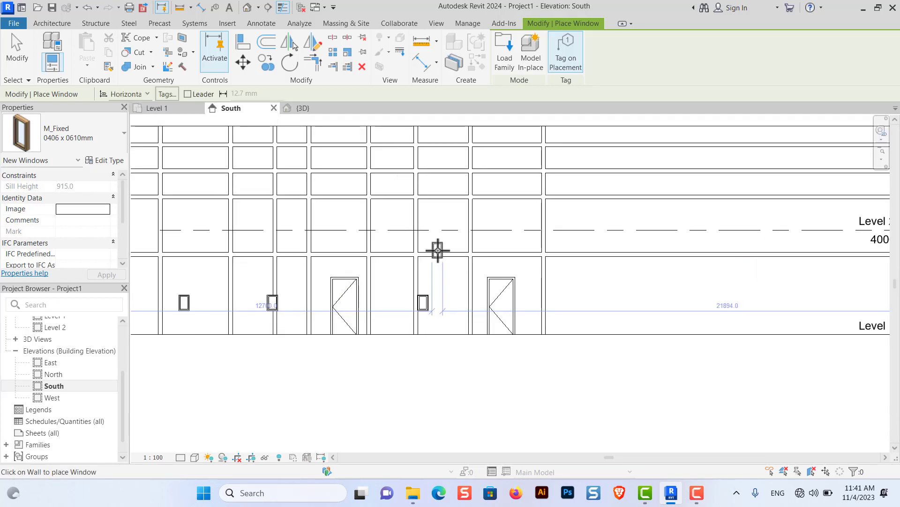
pyautogui.click(438, 250)
pyautogui.scroll(2, 436, 253)
pyautogui.scroll(2, 450, 267)
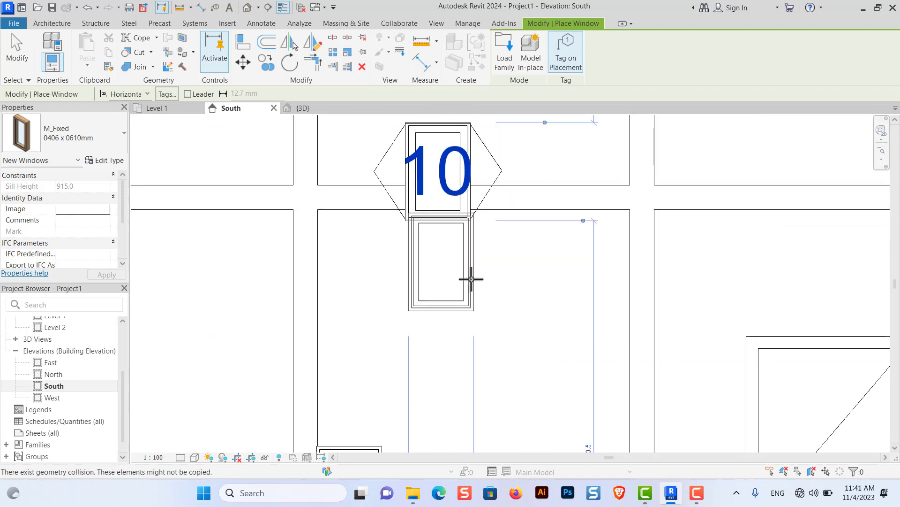
pyautogui.scroll(2, 467, 283)
pyautogui.scroll(-3, 465, 289)
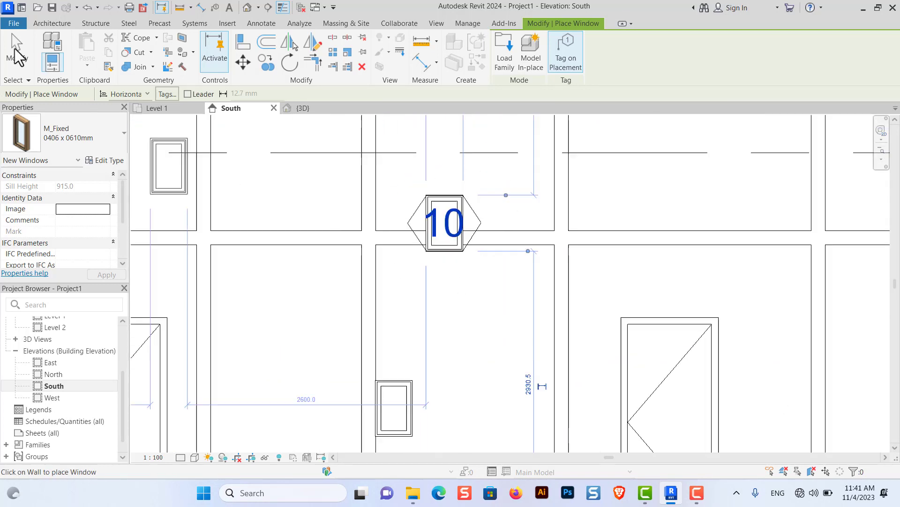
pyautogui.scroll(-1, 486, 214)
pyautogui.click(19, 43)
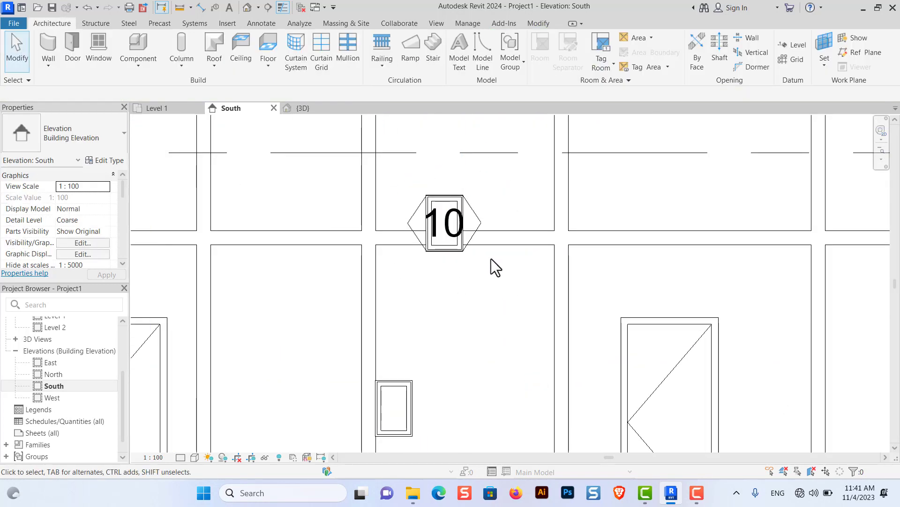
pyautogui.scroll(-3, 492, 266)
pyautogui.scroll(-1, 499, 289)
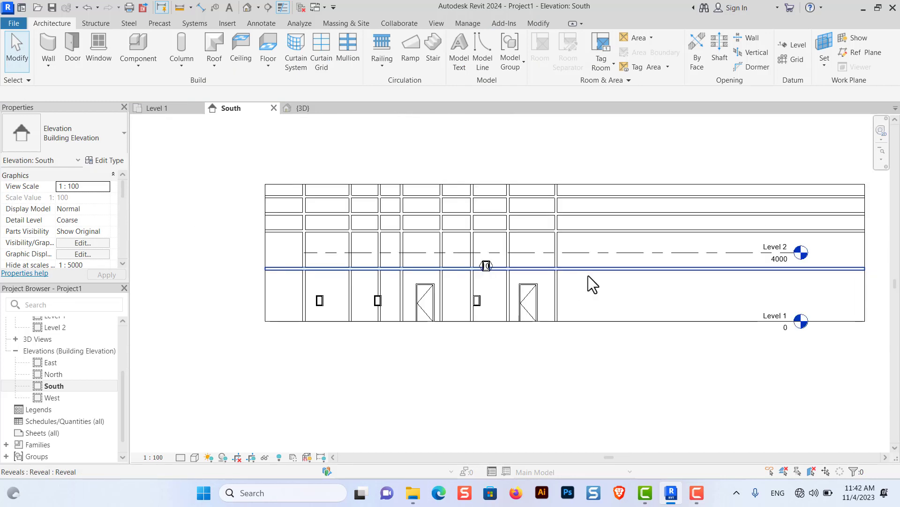
pyautogui.scroll(1, 720, 273)
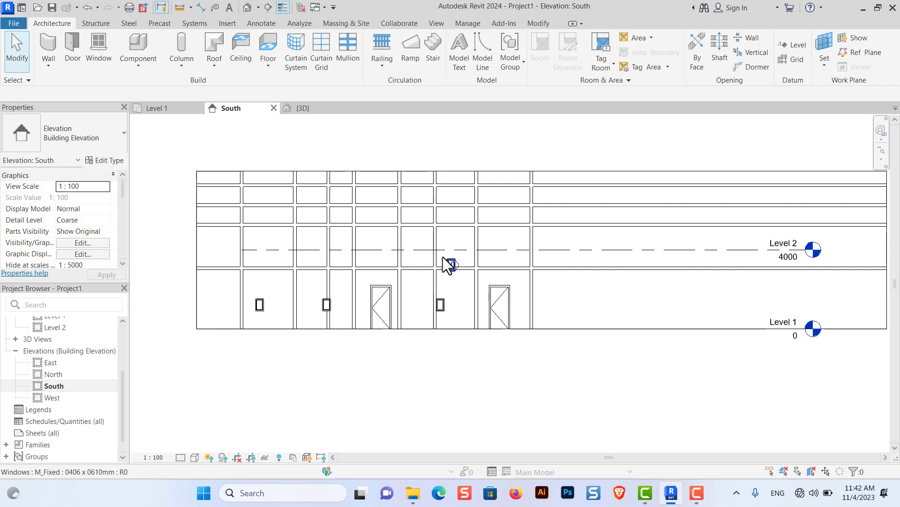